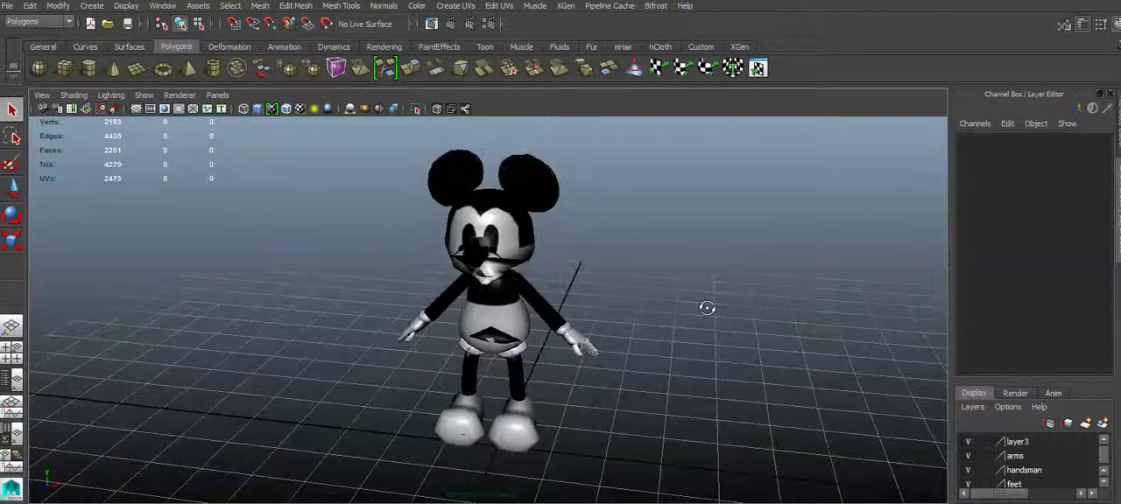
Orbit around Mickey and select the body mesh
mouse_move(581, 317)
alt+mouse_down()
mouse_move(605, 318)
mouse_move(634, 298)
mouse_move(425, 296)
mouse_move(701, 282)
alt+mouse_up()
scroll(605, 313, down, 3)
scroll(605, 312, up, 3)
scroll(605, 315, down, 3)
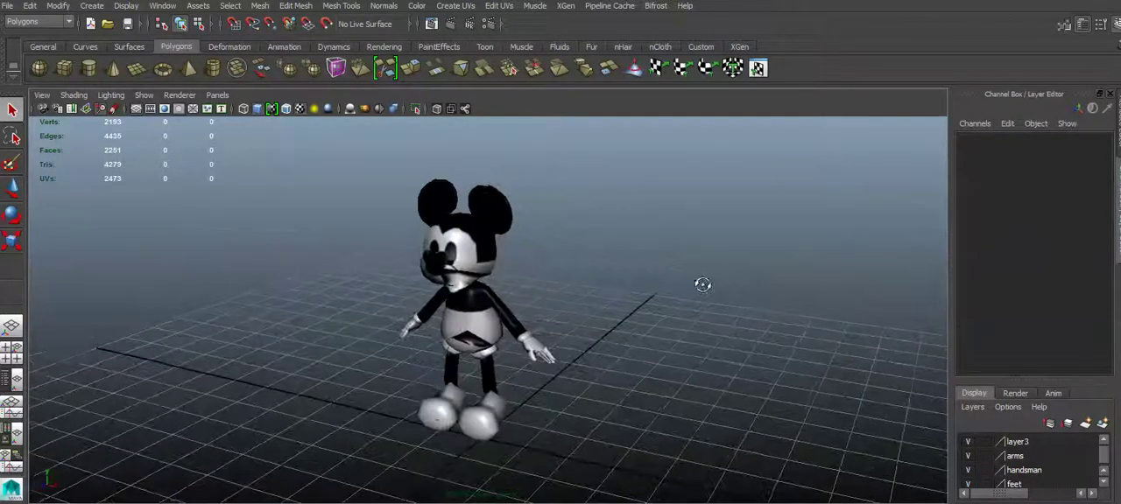
scroll(695, 293, up, 2)
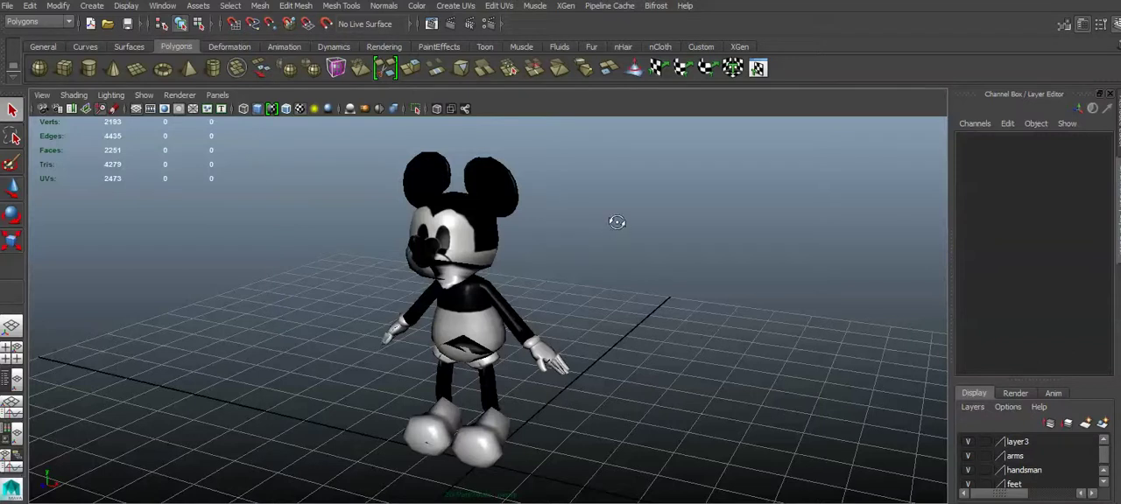
mouse_move(613, 225)
alt+mouse_down()
mouse_move(373, 218)
mouse_move(657, 230)
alt+mouse_up()
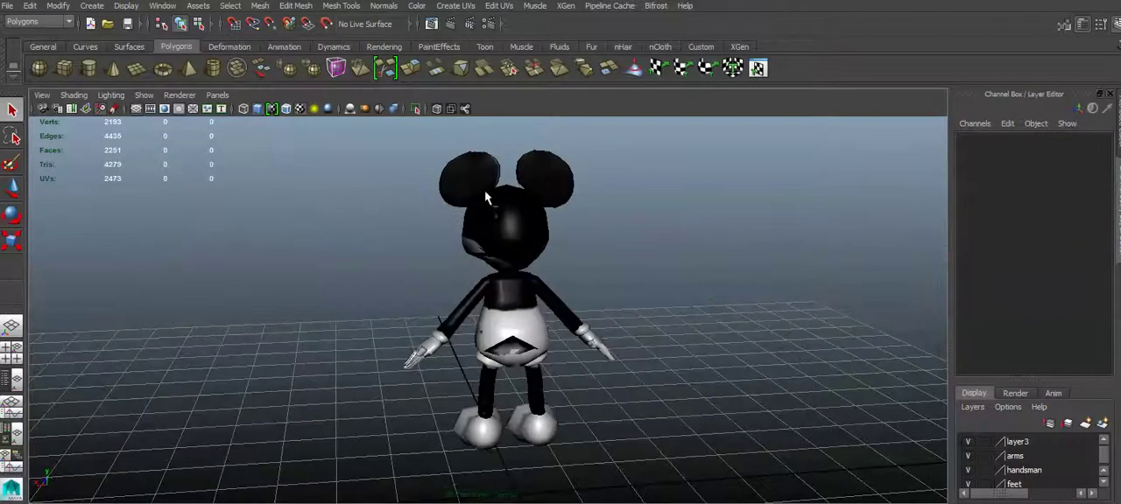
alt+drag(495, 219, 617, 225)
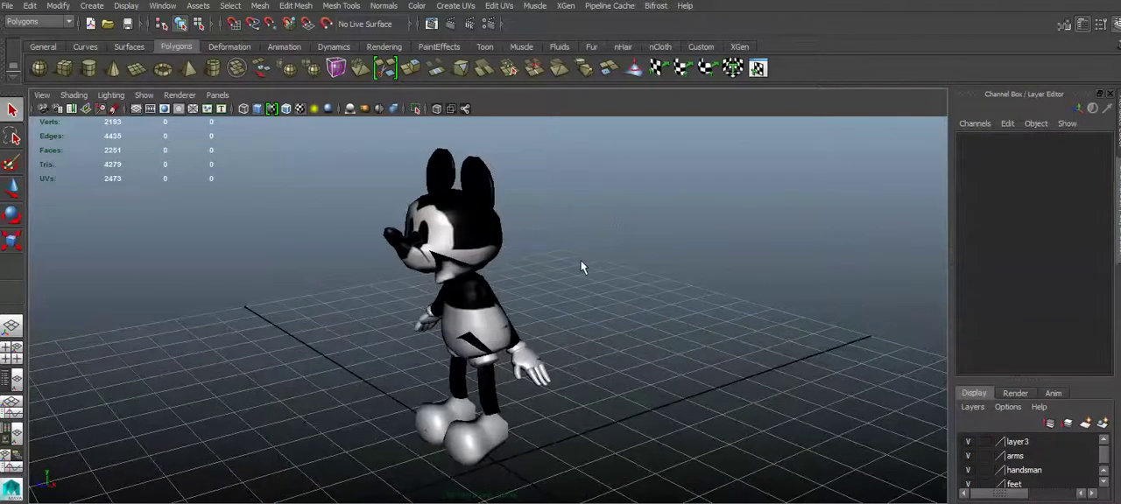
mouse_move(581, 260)
alt+mouse_down()
mouse_move(700, 258)
mouse_move(663, 267)
alt+mouse_up()
click(489, 236)
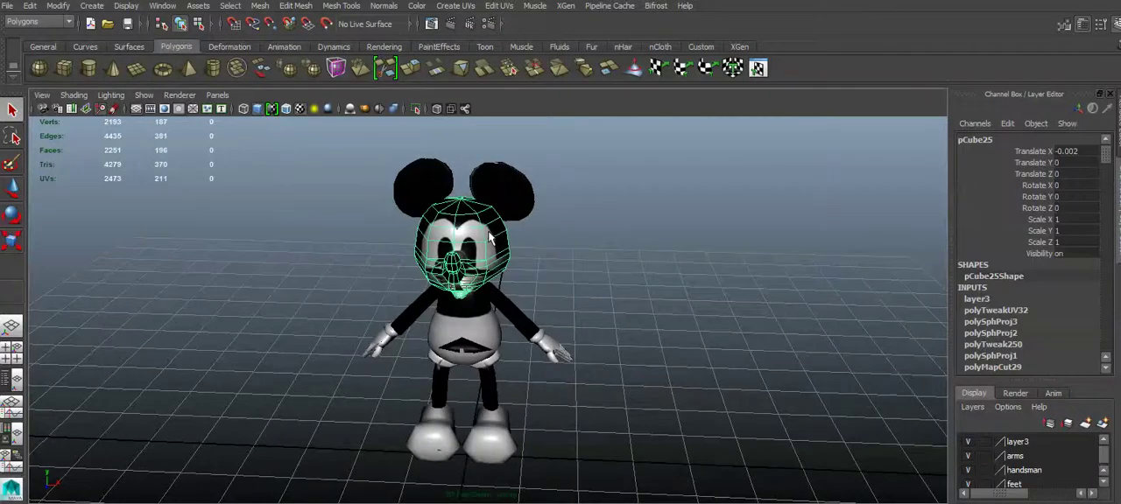
alt+right_drag(412, 219, 375, 232)
click(443, 336)
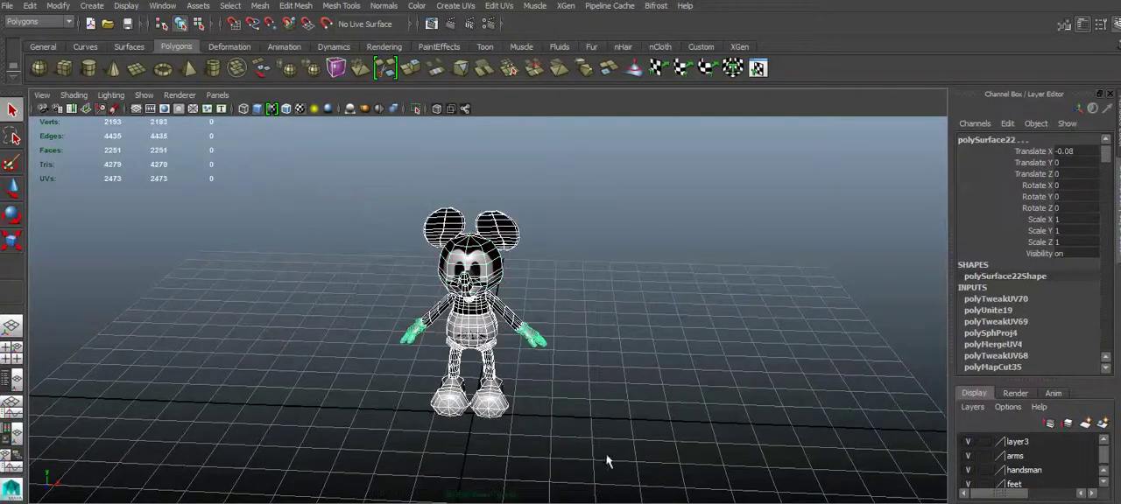
right_click(474, 286)
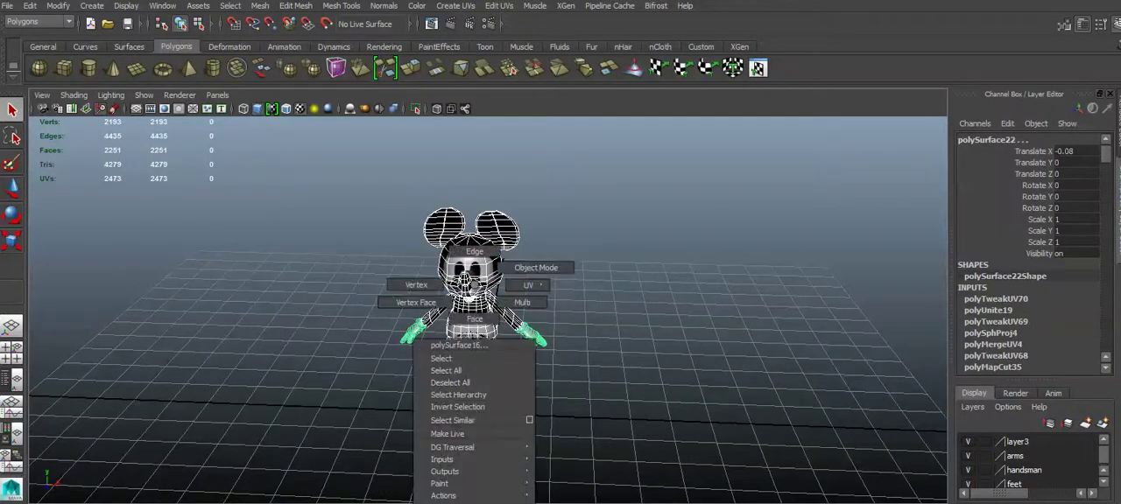
key(Escape)
Open the body's blinn10 material, go to file16 and browse for its Image Name
key(ctrl+a)
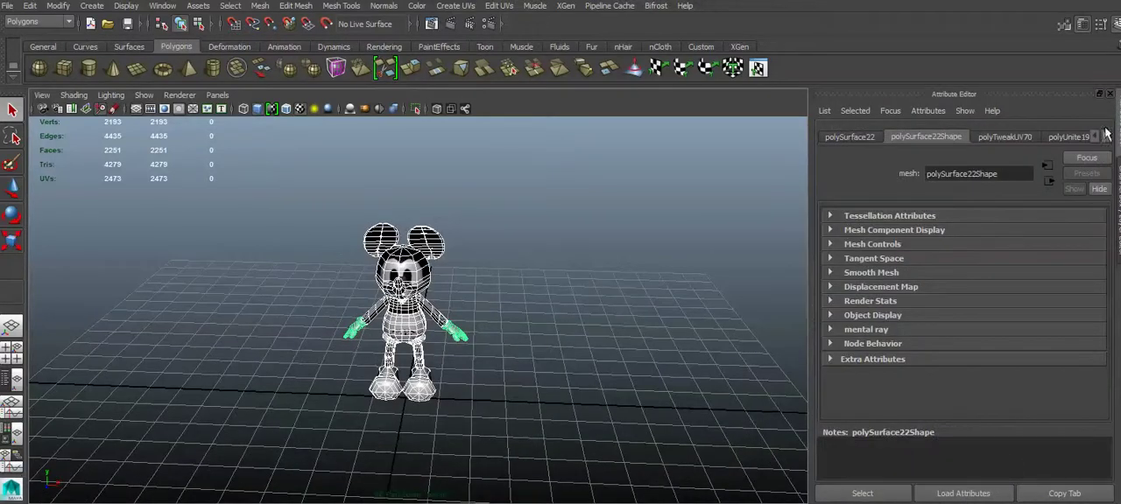
right_drag(377, 336, 399, 494)
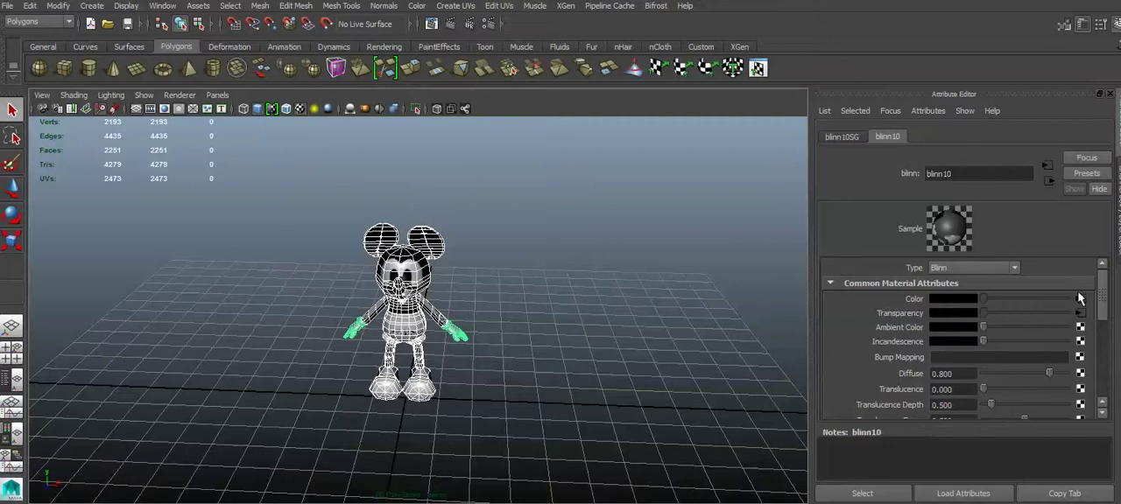
click(1080, 303)
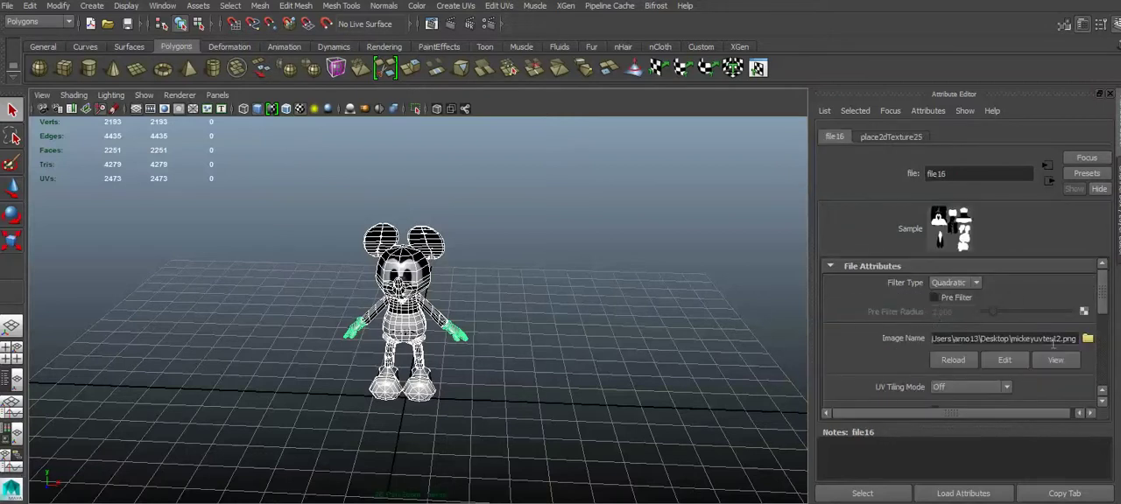
click(1087, 340)
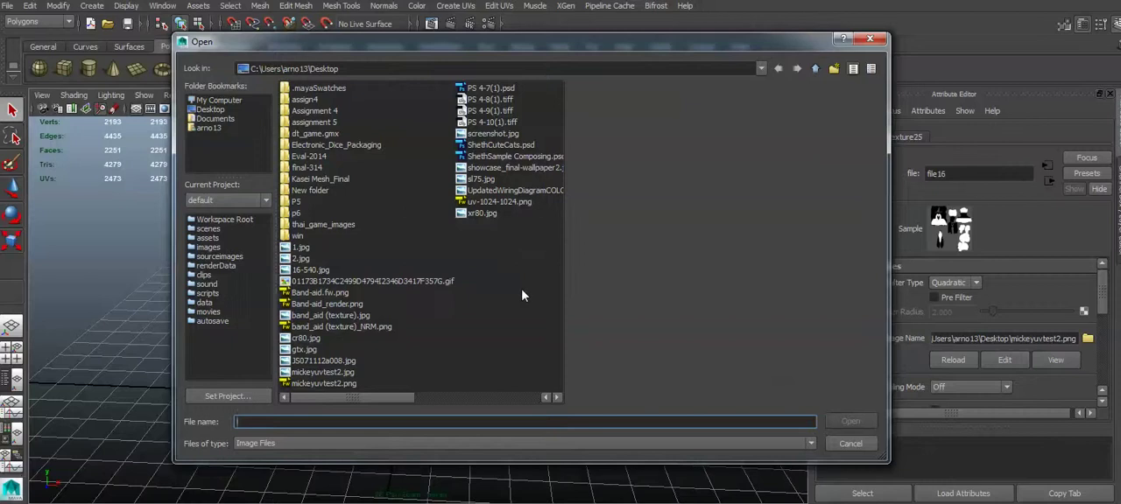
Preview the Desktop images, then load mickeyuvtest2.jpg as the texture image
click(474, 135)
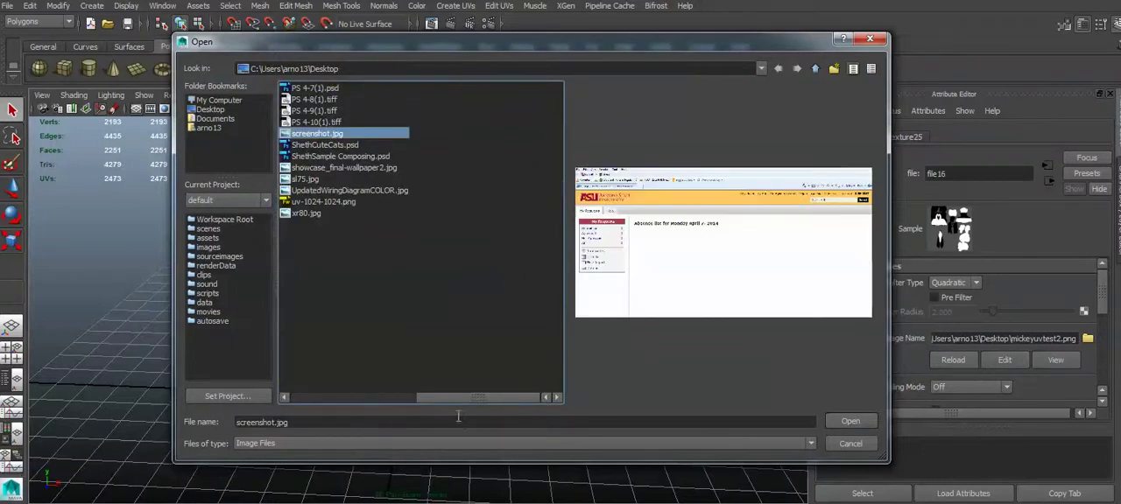
click(341, 397)
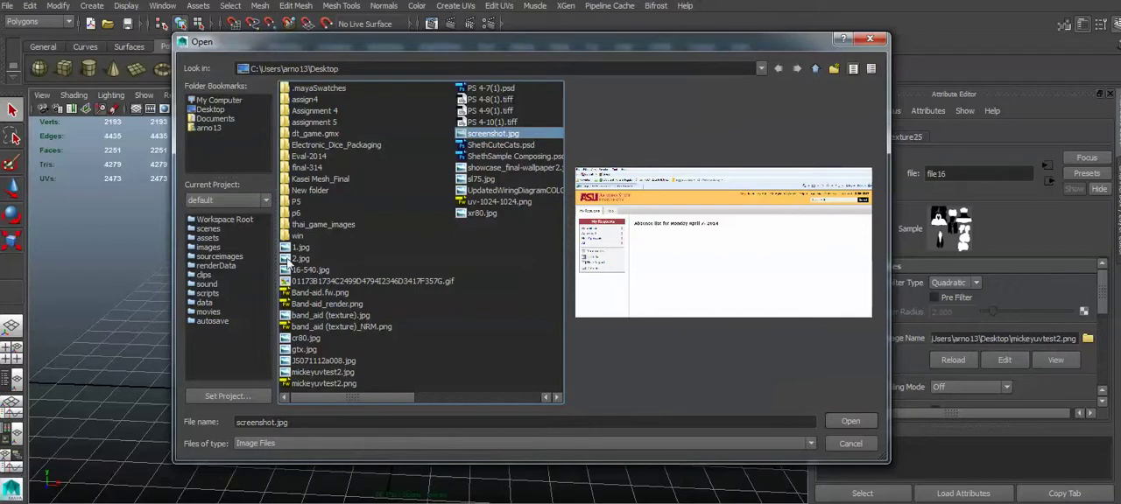
click(300, 248)
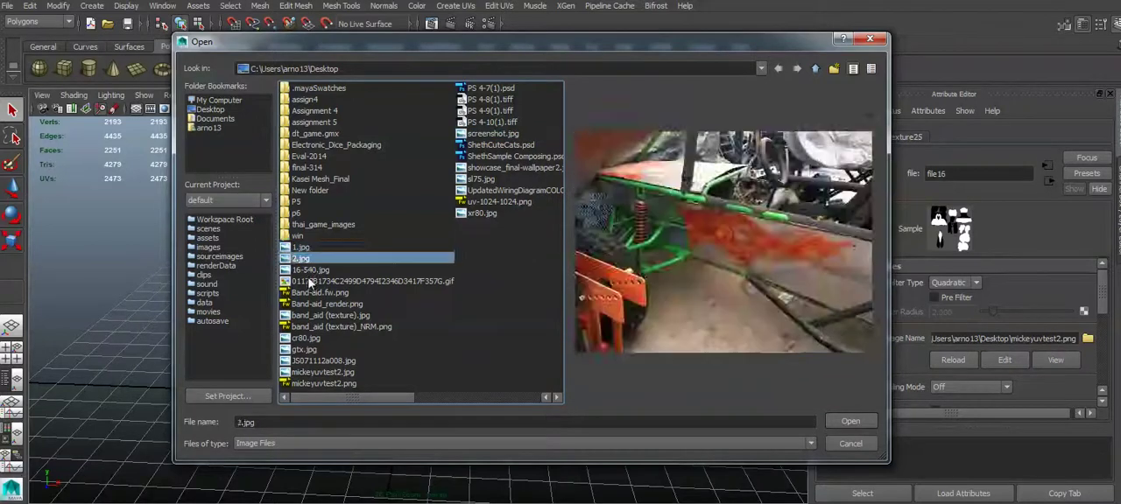
click(308, 271)
click(328, 282)
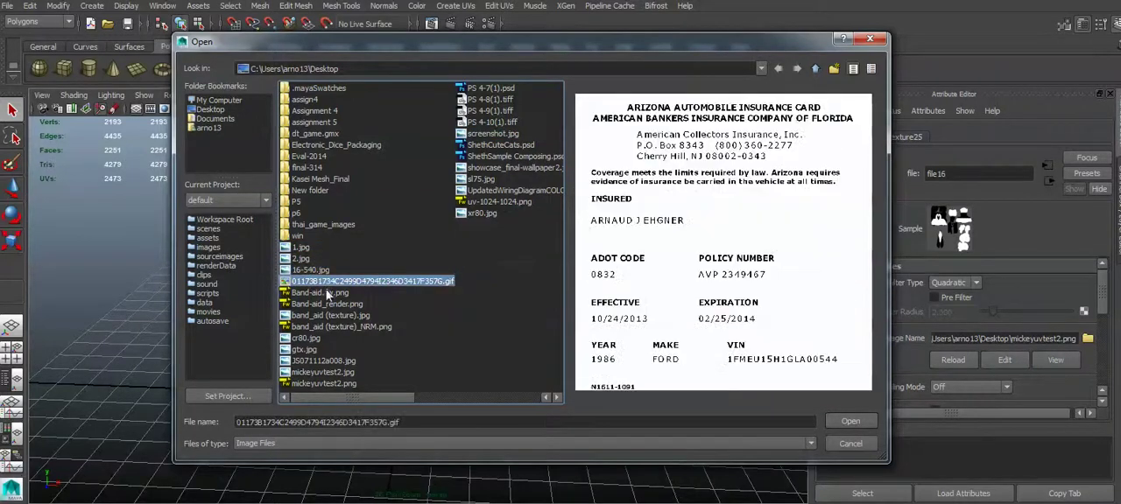
click(338, 363)
click(335, 377)
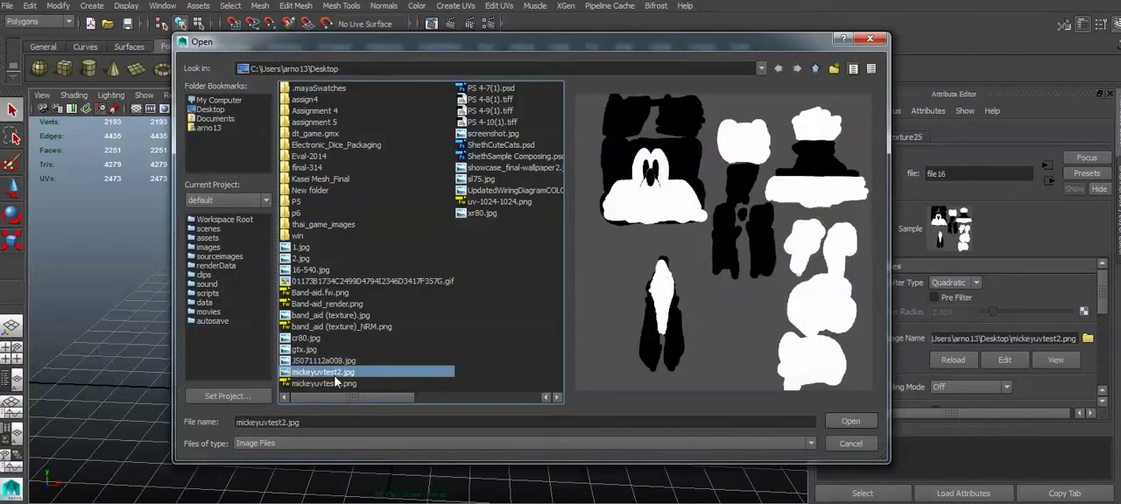
click(850, 422)
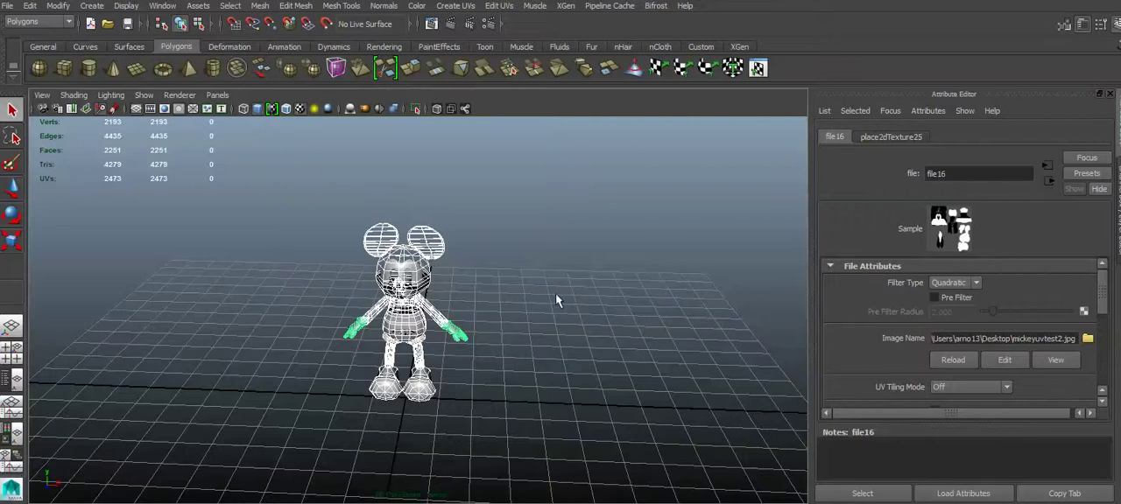
Switch the viewport to smooth shaded (5) and select the whole Mickey model
click(556, 294)
key(5)
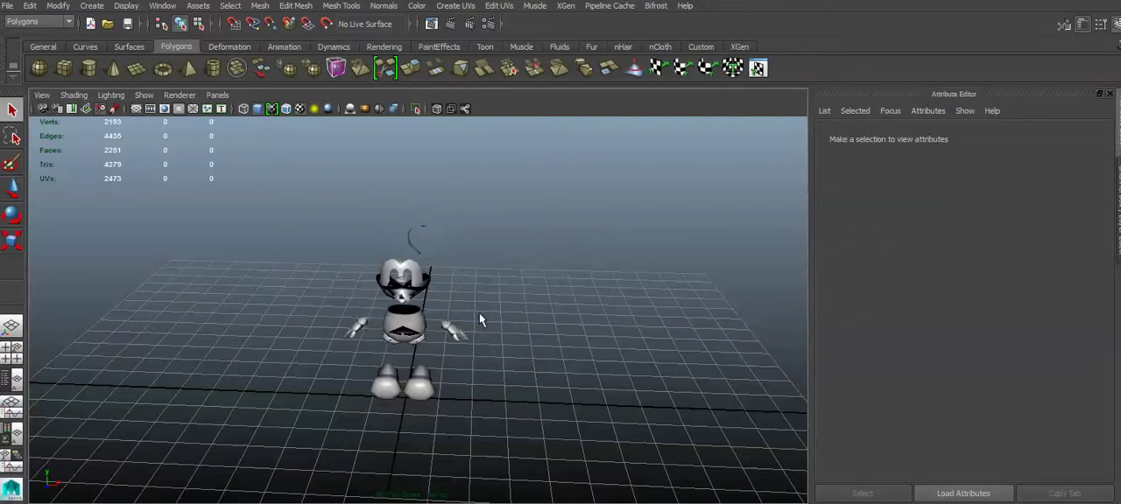
mouse_move(562, 354)
alt+mouse_down()
mouse_move(536, 332)
mouse_move(513, 156)
alt+mouse_up()
drag(513, 224, 254, 491)
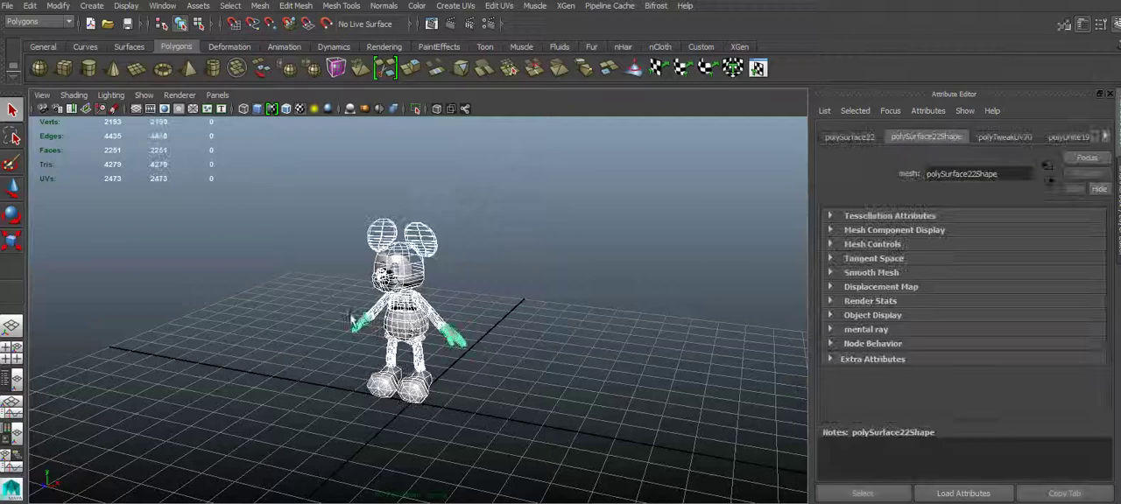
Delete file16's Image Name path under blinn10, then reselect the model
right_click(408, 287)
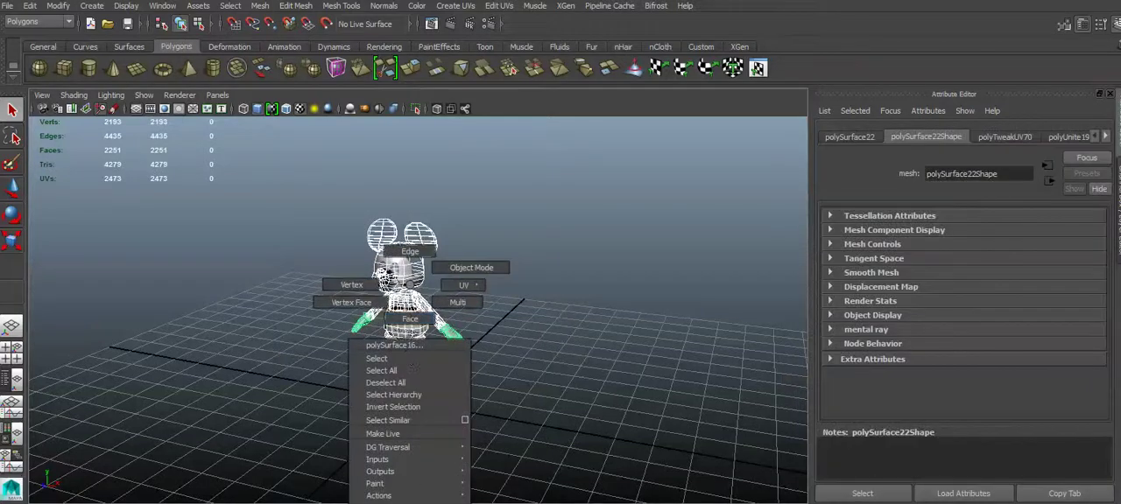
click(381, 503)
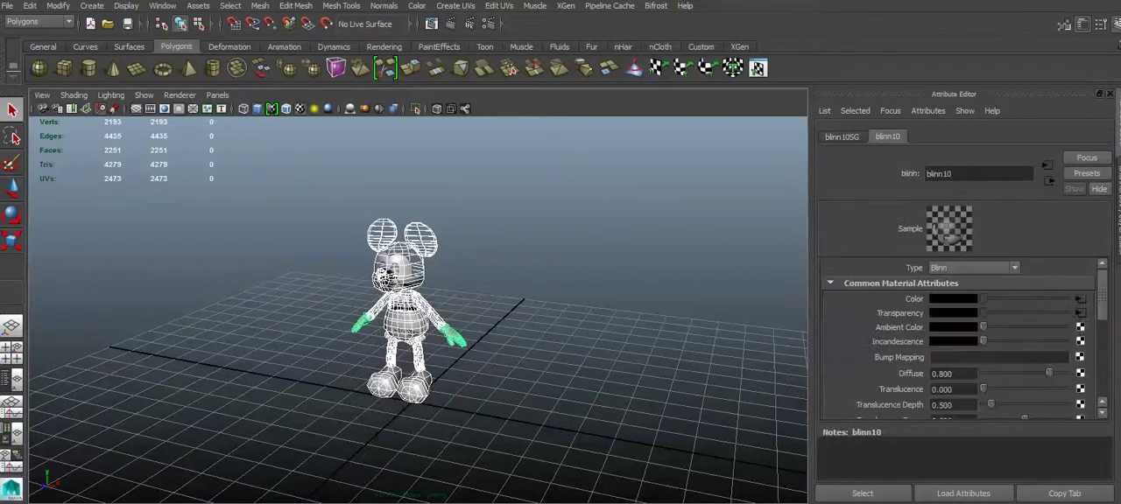
click(1079, 314)
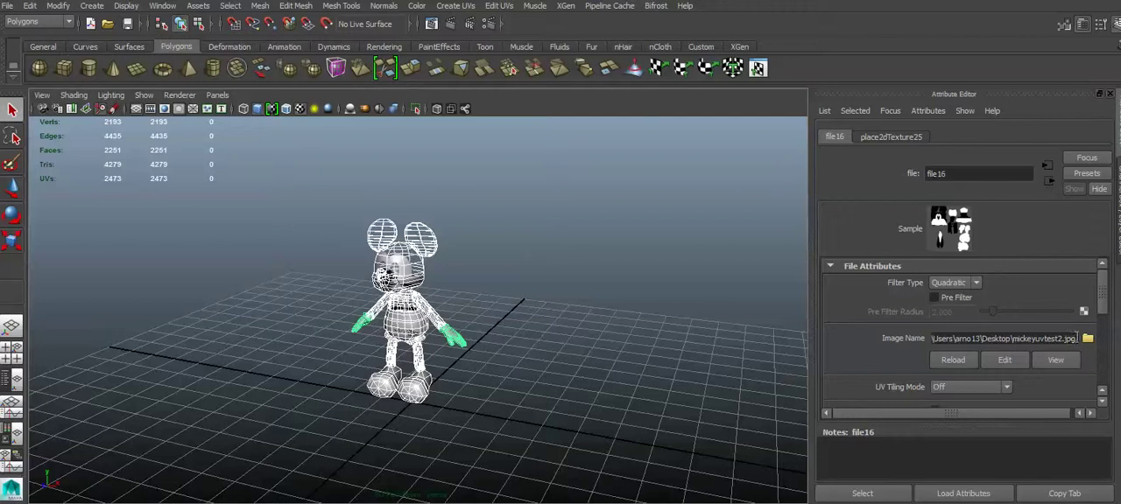
drag(1075, 338, 643, 339)
key(BackSpace)
key(Return)
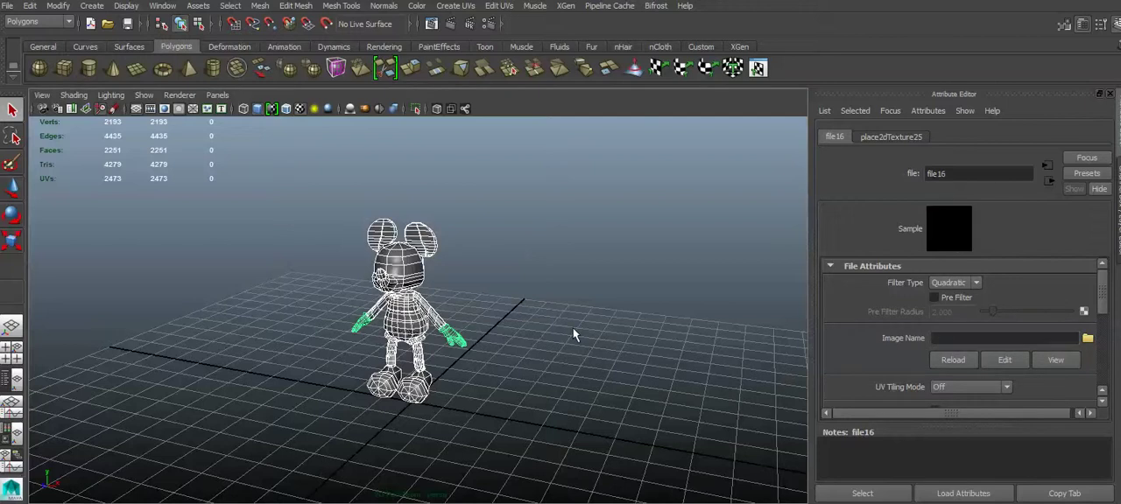
click(570, 328)
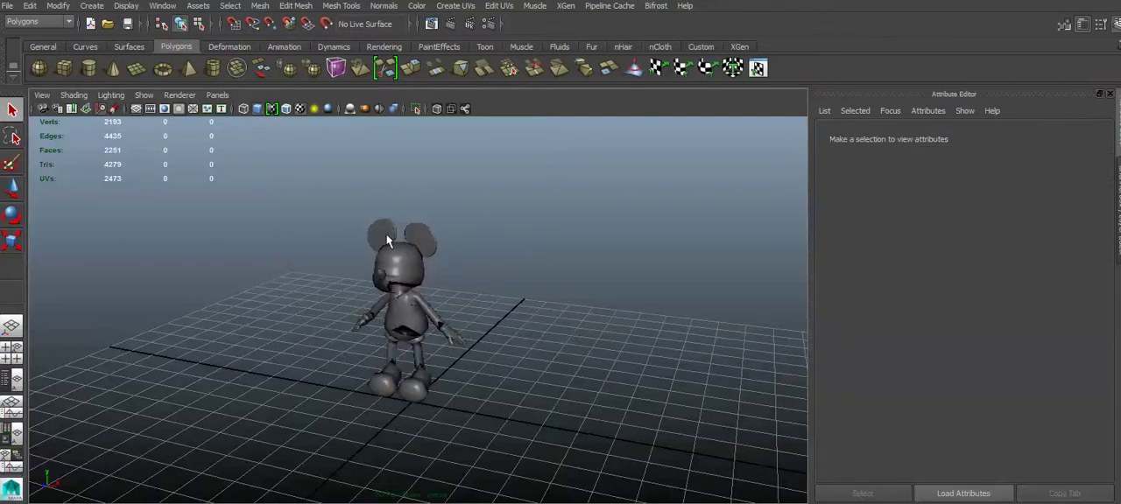
drag(297, 189, 471, 473)
Connect a new file texture to the material color, loading Desktop's mickeyuvtest2.jpg
right_click(408, 285)
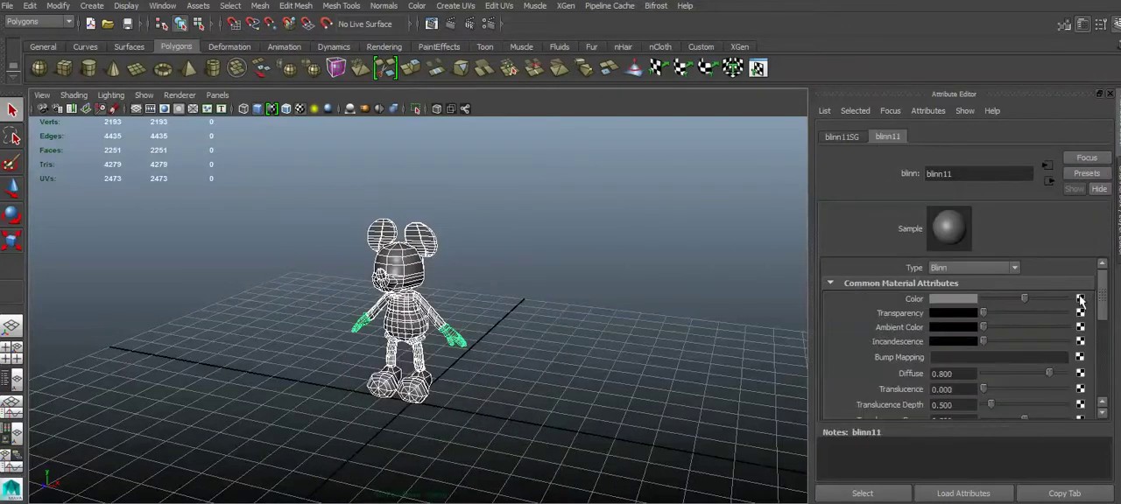
click(1080, 300)
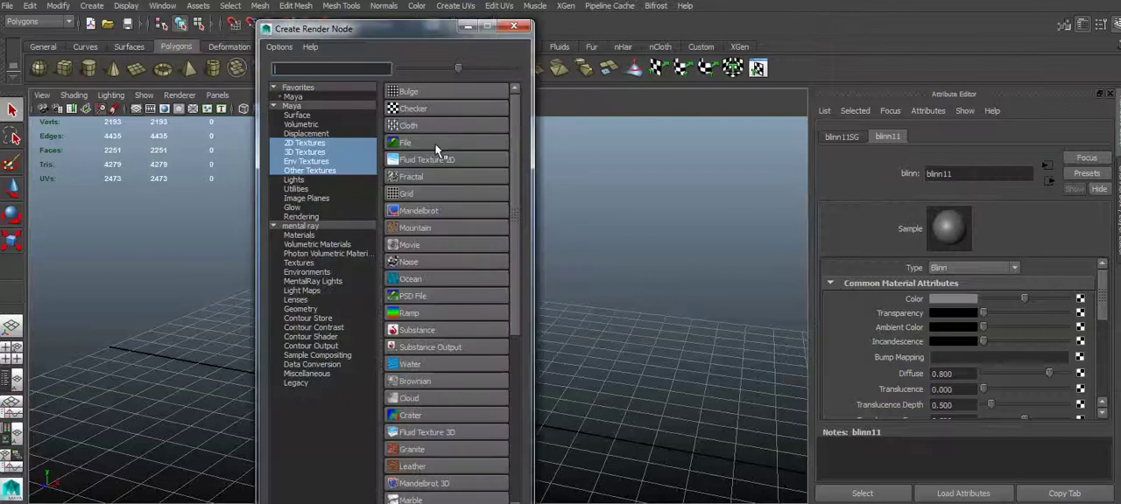
click(438, 151)
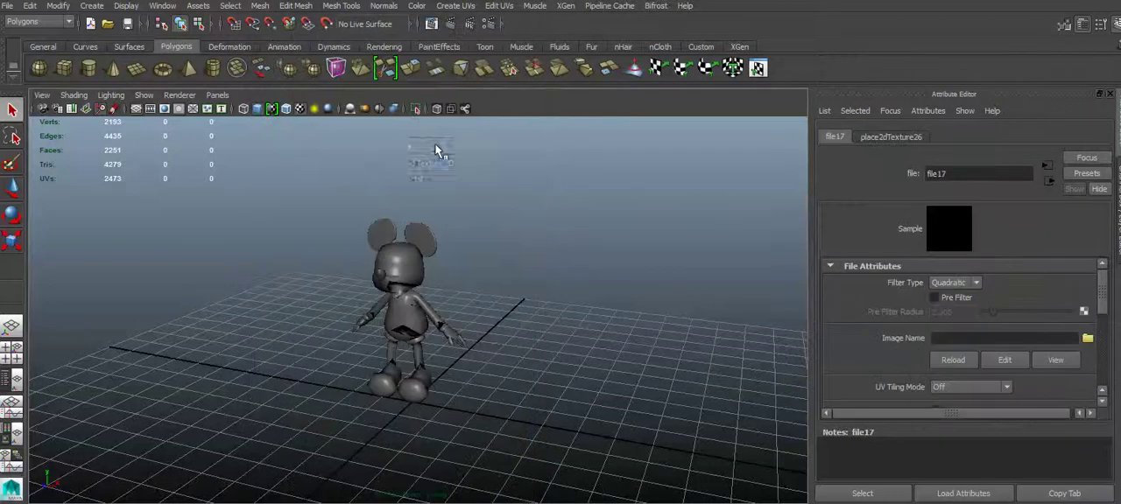
click(1087, 339)
click(210, 110)
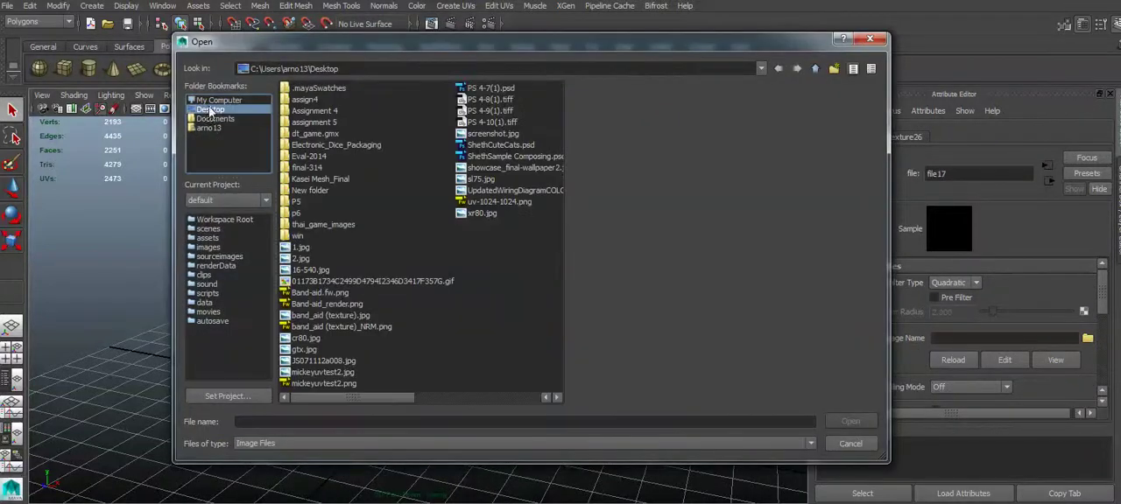
click(323, 372)
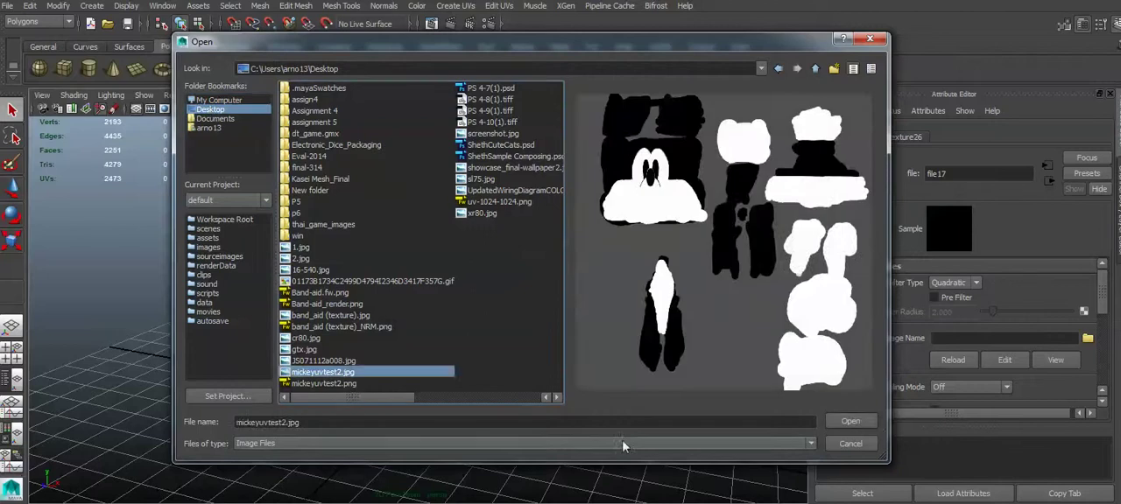
click(850, 423)
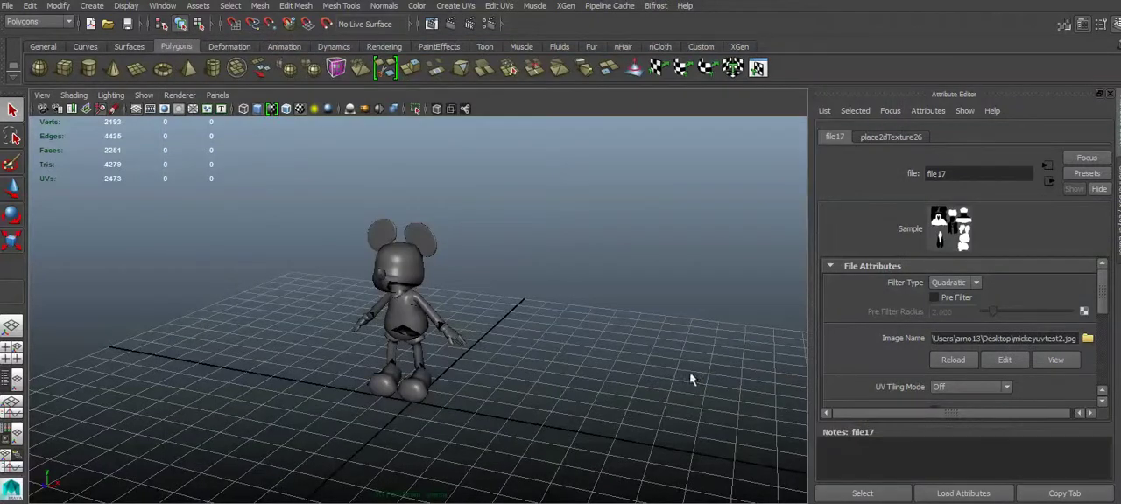
Turn on textured display (6), marquee-select Mickey, then return to shaded (5)
key(6)
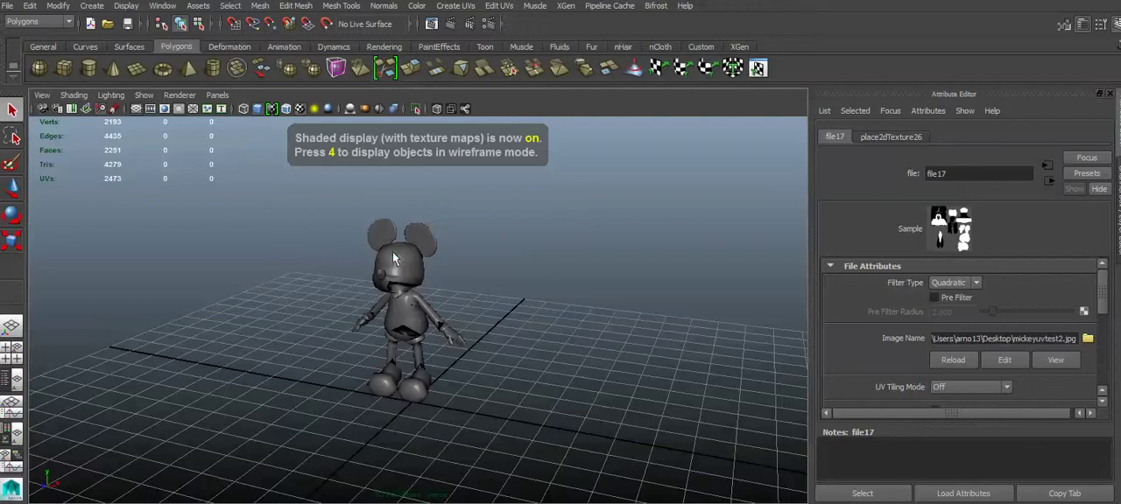
click(394, 257)
drag(305, 215, 495, 420)
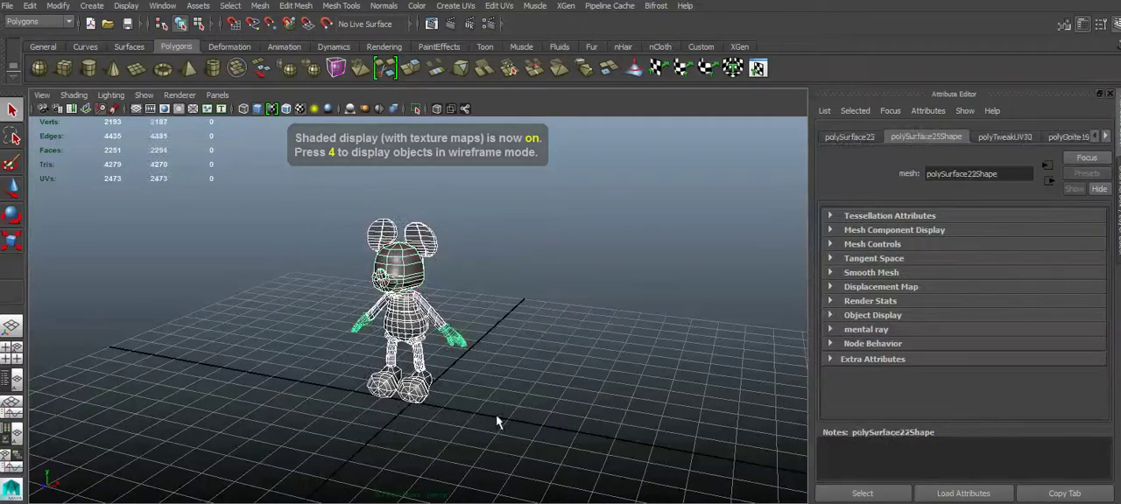
key(5)
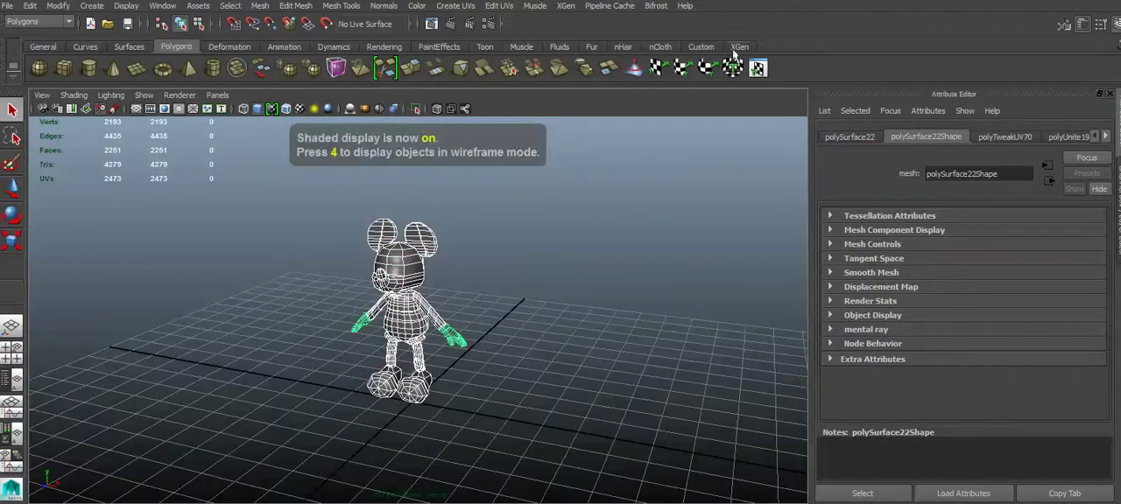
Render a test frame of Mickey and close the Render View
click(450, 23)
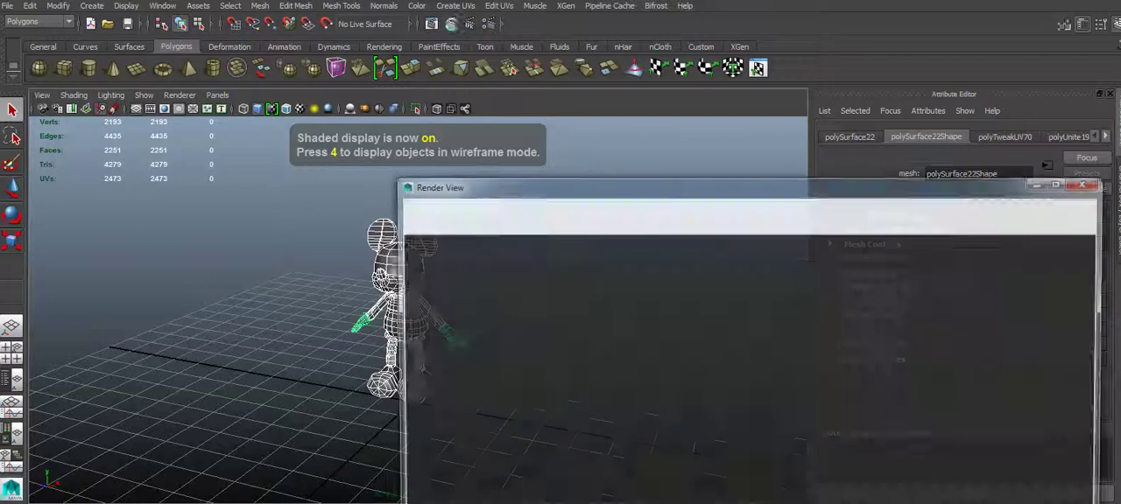
drag(595, 186, 429, 77)
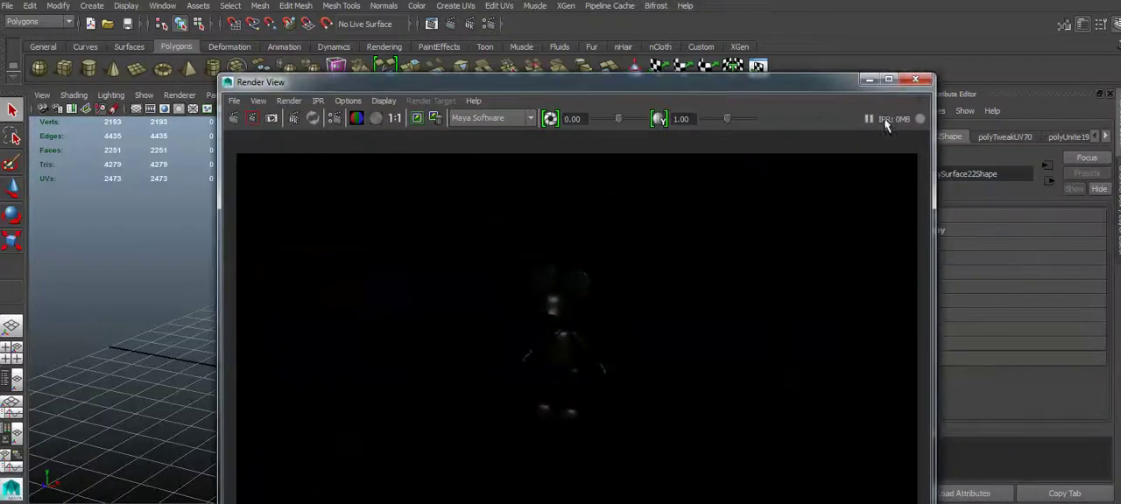
click(921, 74)
Select the whole character and open its blinn10 Material Attributes
drag(325, 200, 532, 469)
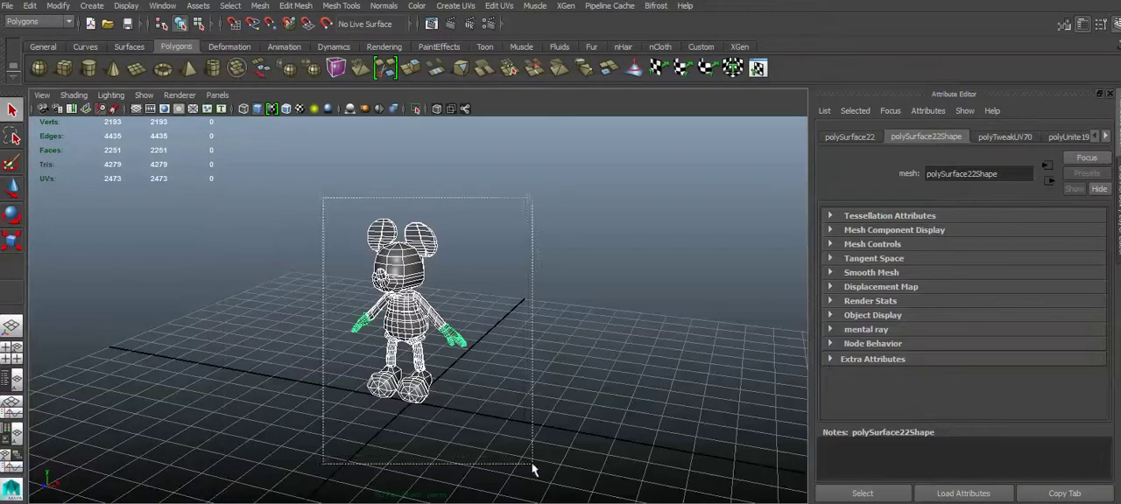
right_drag(412, 289, 413, 331)
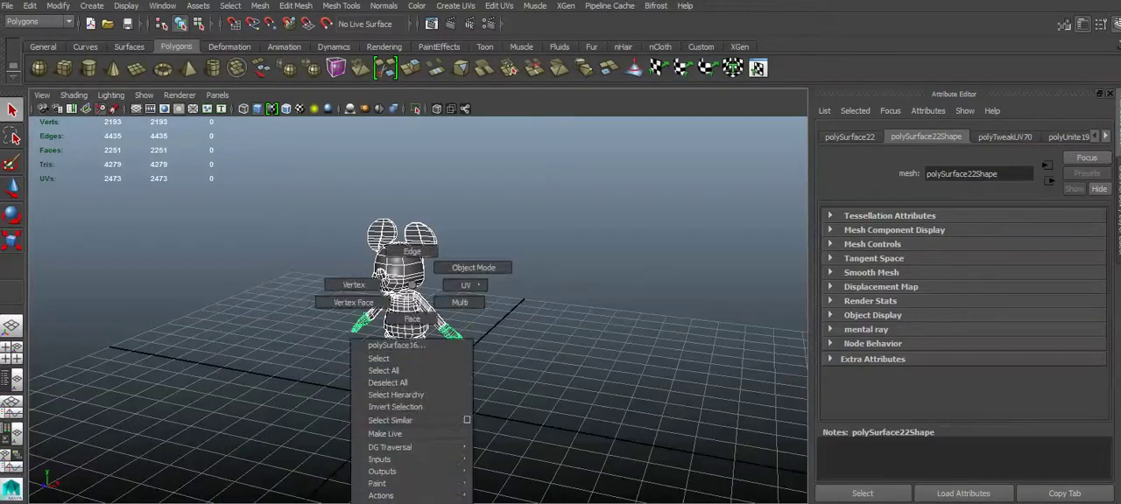
click(411, 503)
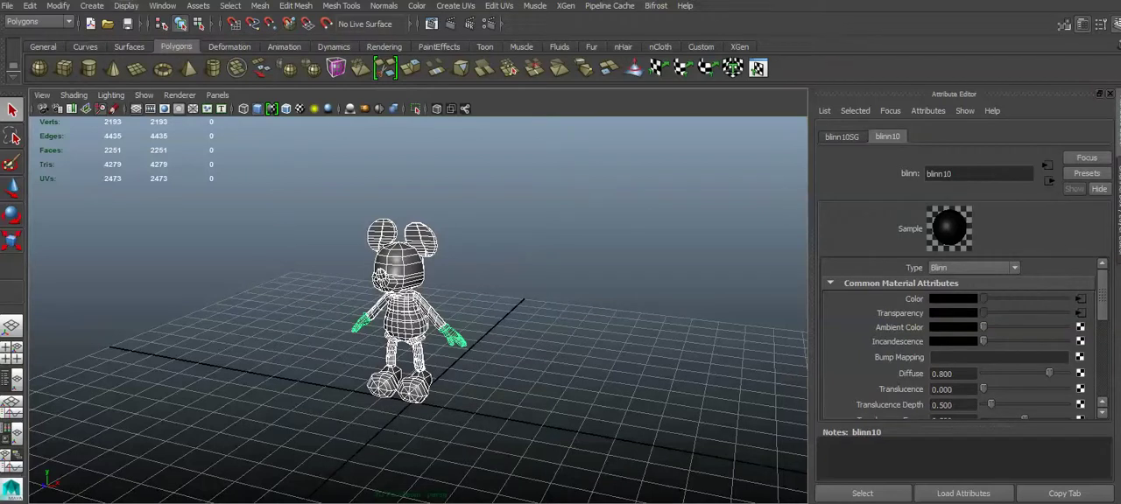
click(155, 7)
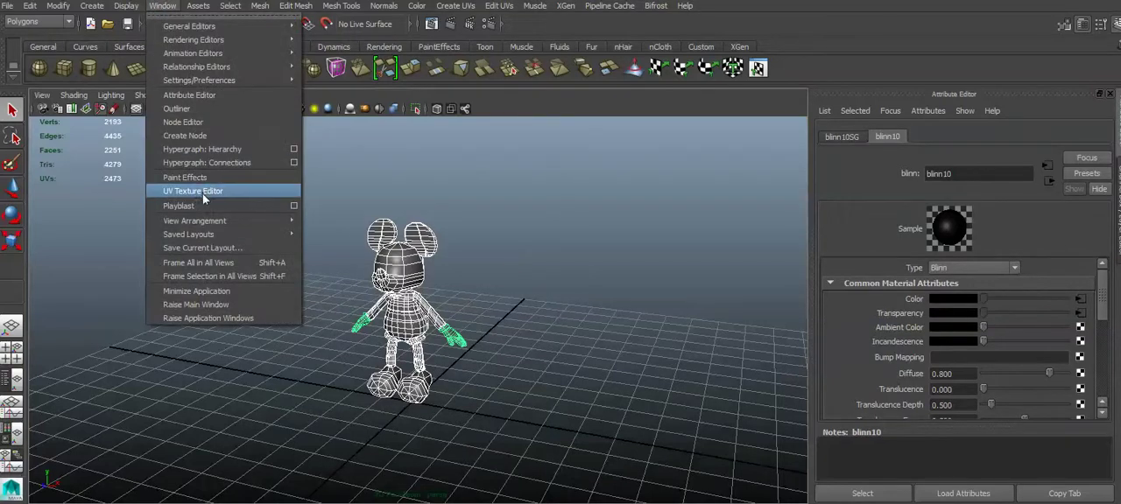
mouse_move(194, 39)
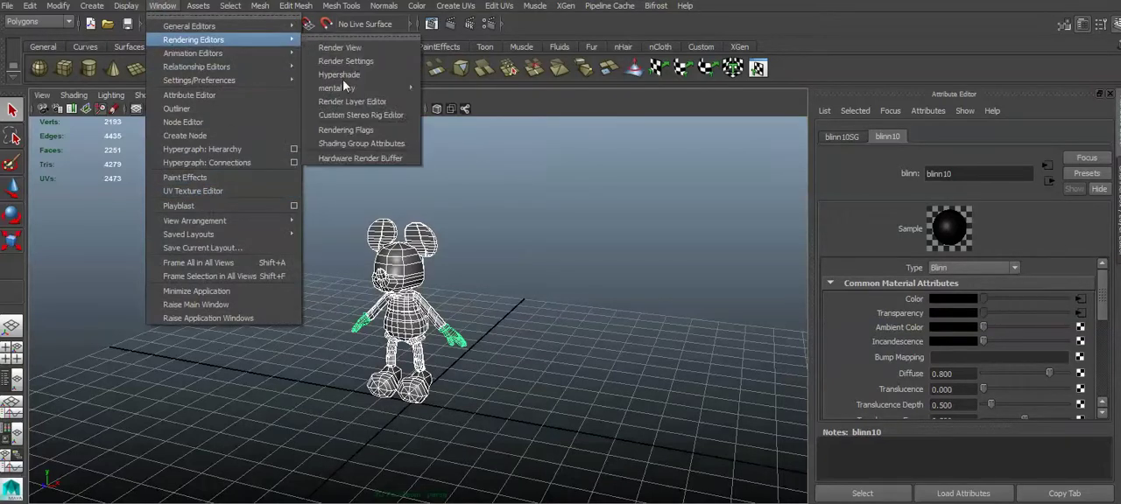
Open Hypershade from Rendering Editors, move it aside, and select the blinn11 swatch
click(336, 78)
click(162, 7)
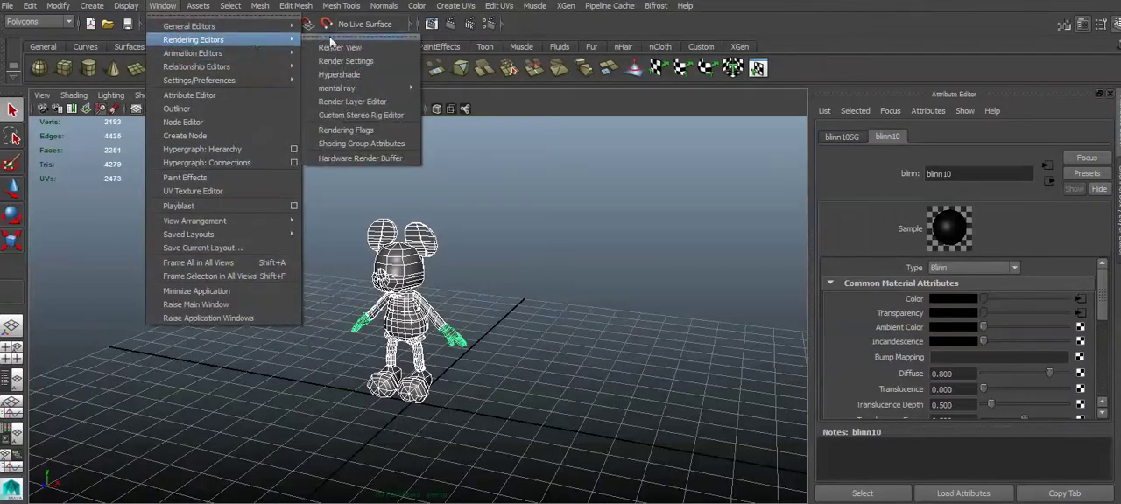
click(335, 76)
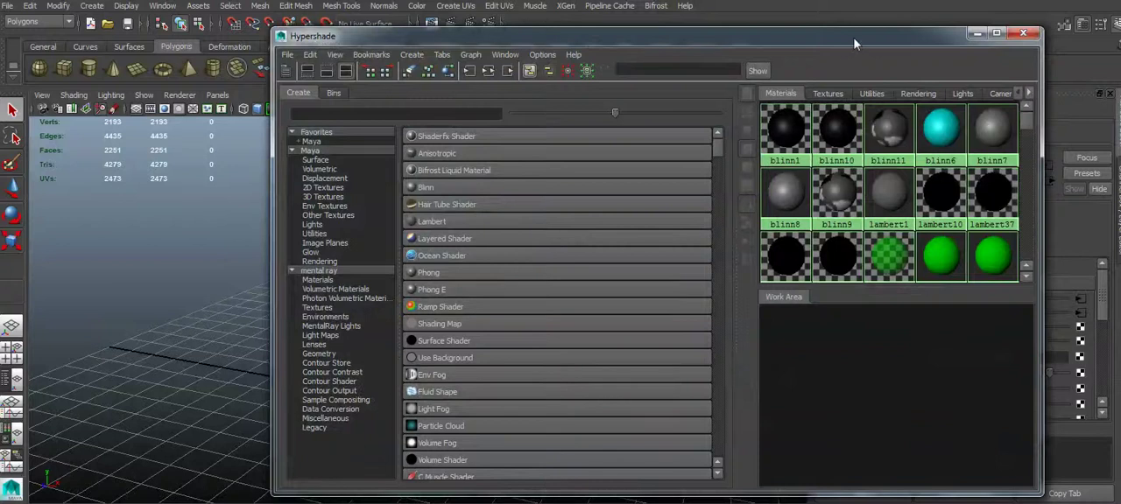
drag(855, 44, 577, 35)
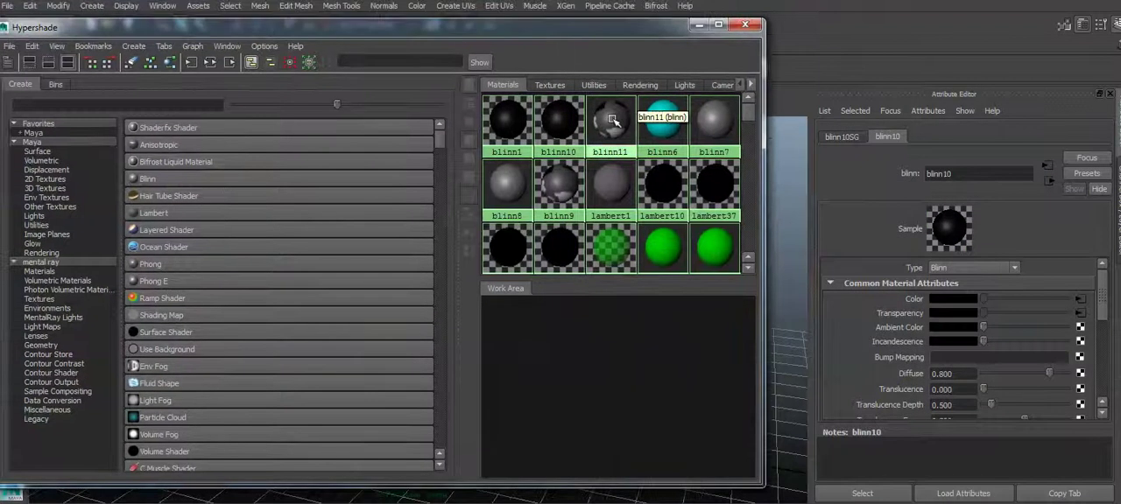
click(612, 121)
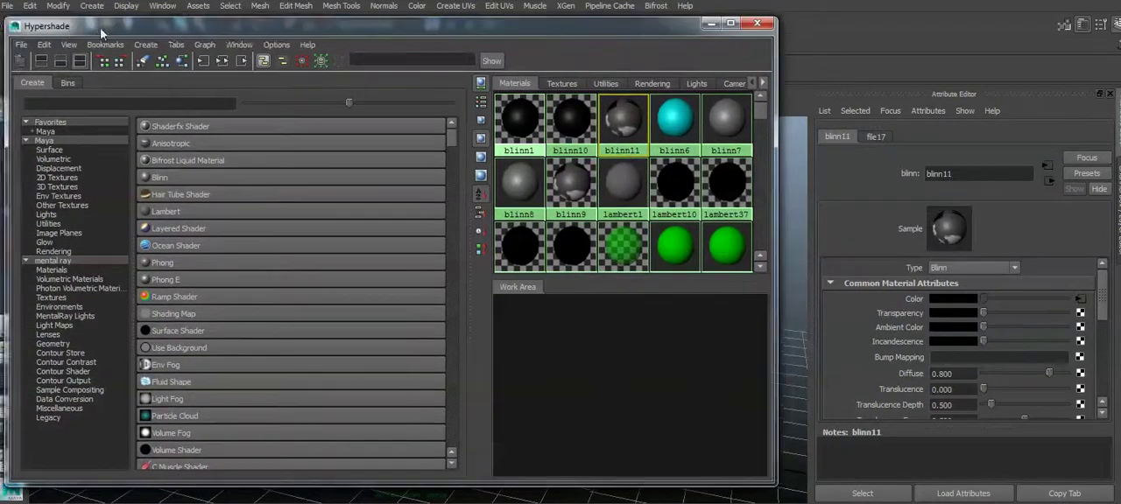
Run Edit > Delete Unused Nodes in Hypershade
drag(41, 29, 143, 27)
click(112, 44)
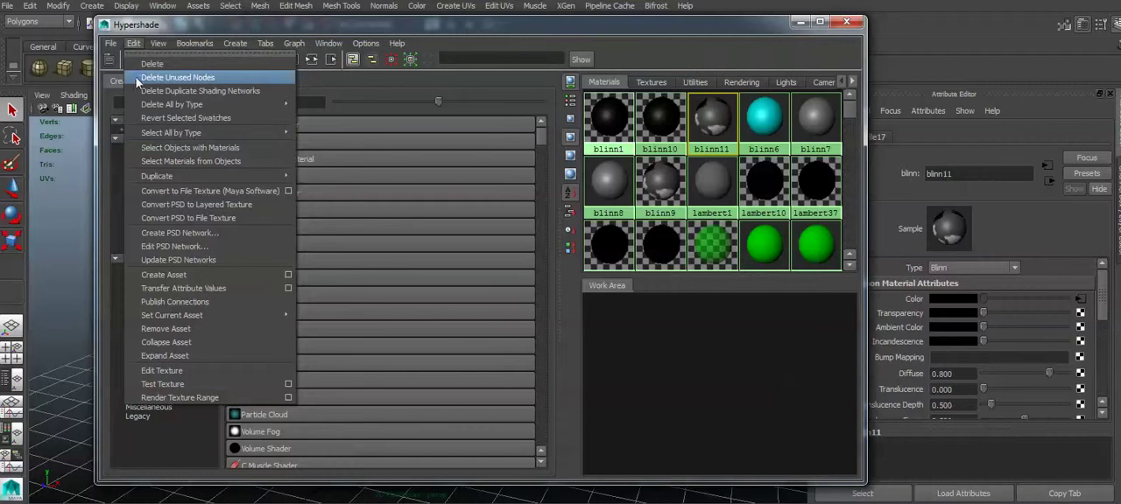
click(137, 80)
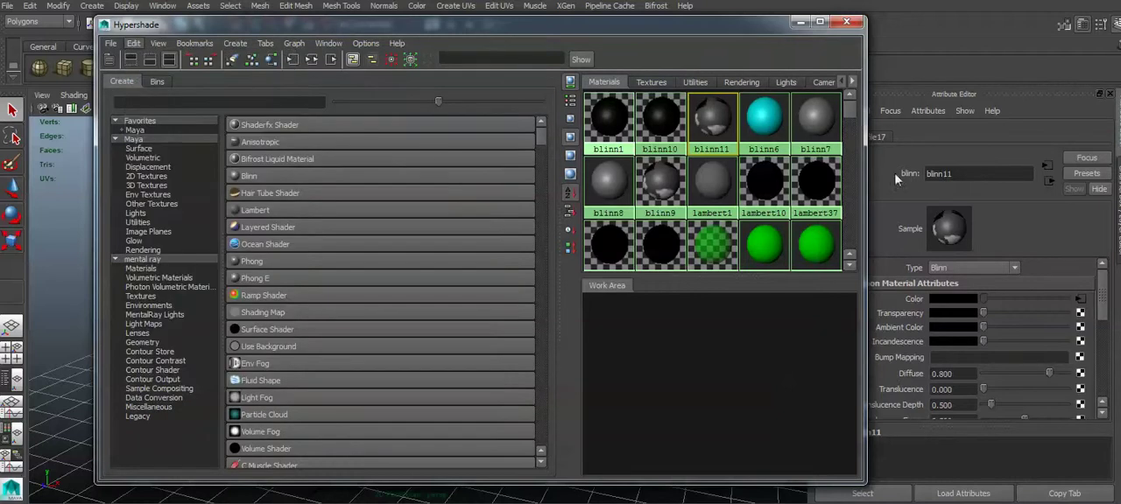
drag(857, 109, 863, 265)
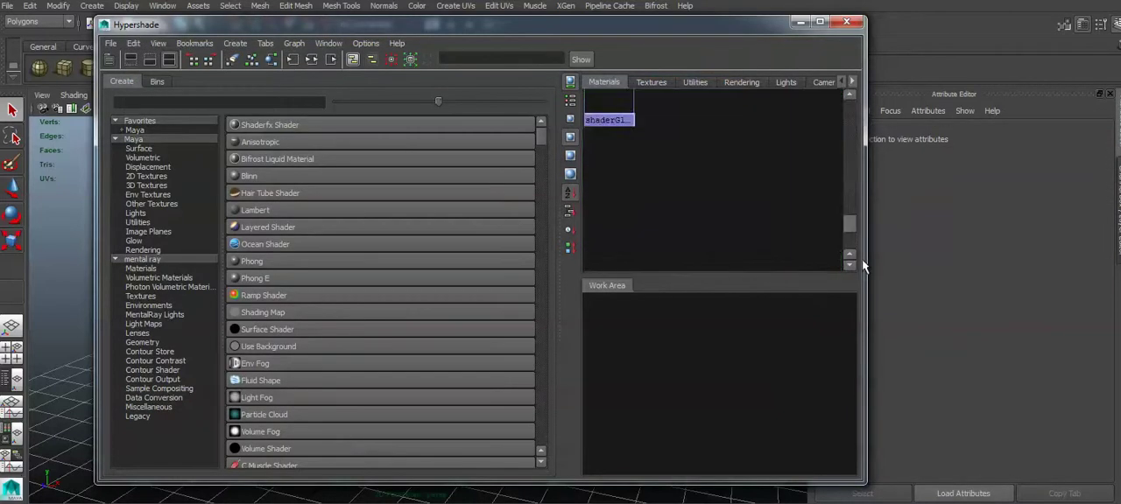
drag(849, 225, 846, 98)
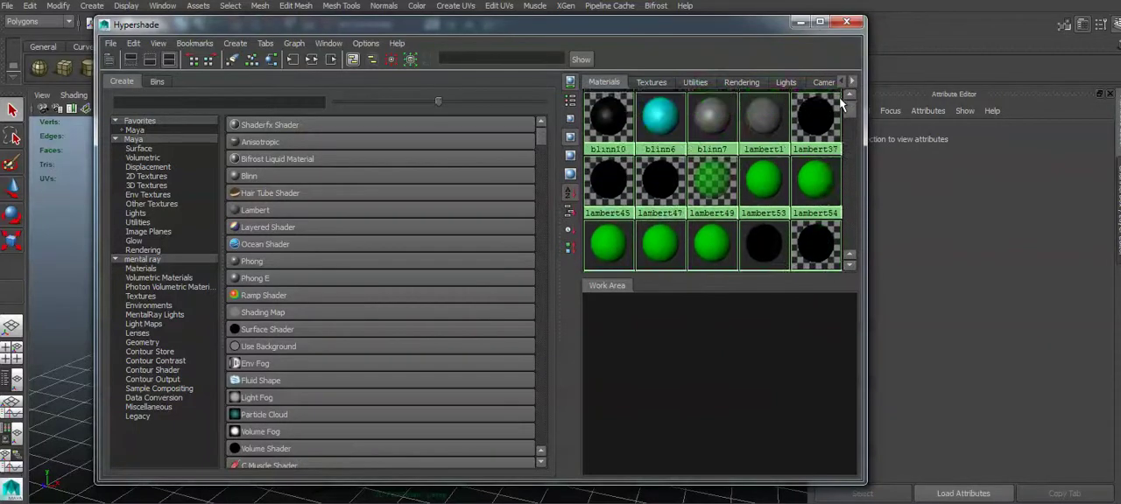
Graph blinn10's network and set file16's Image Name to mickeyuvtest2.jpg
click(608, 114)
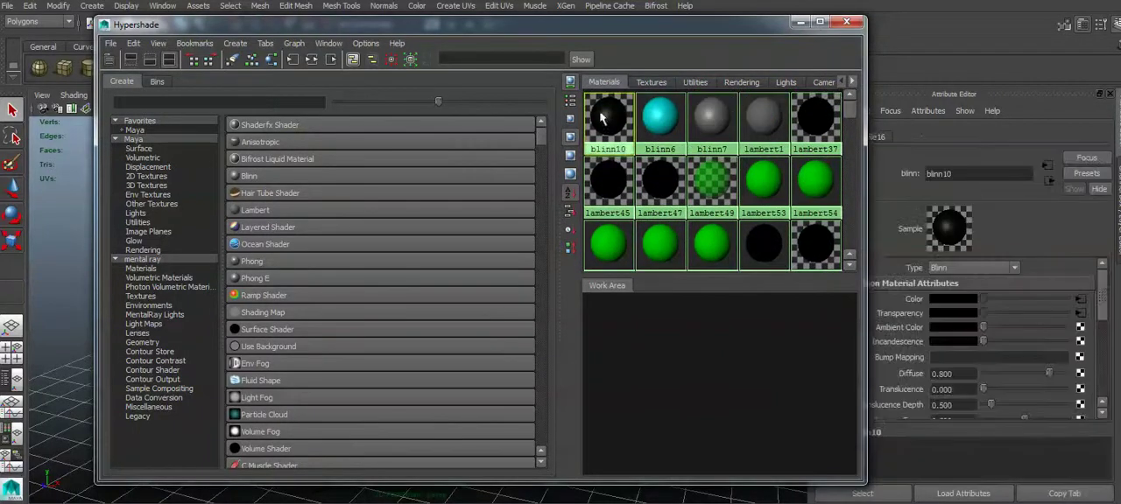
drag(686, 31, 627, 34)
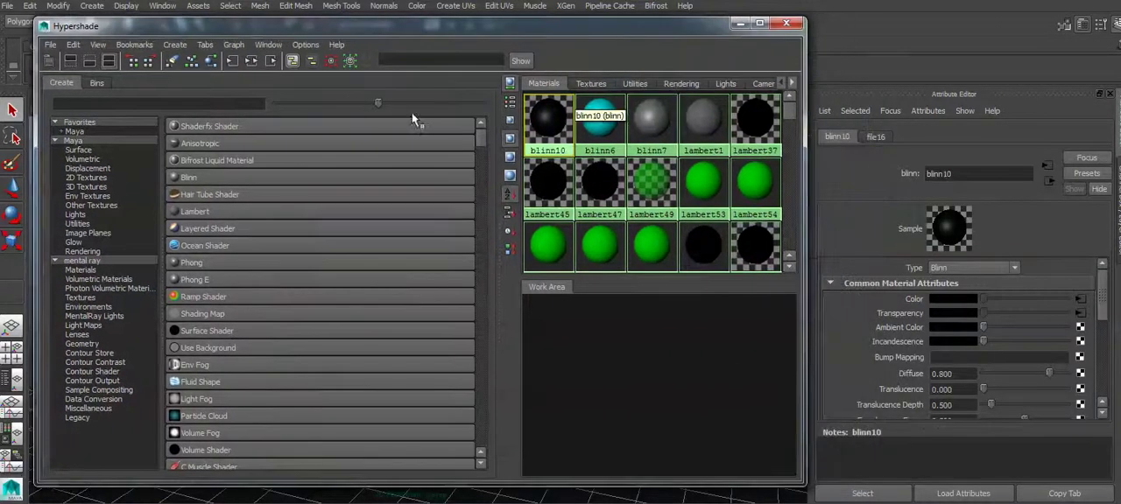
click(251, 60)
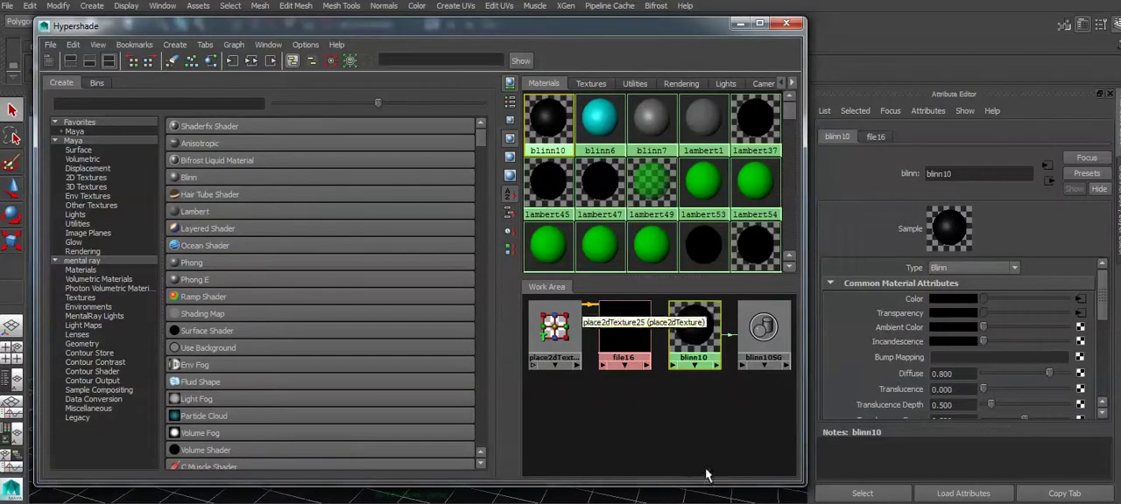
click(631, 347)
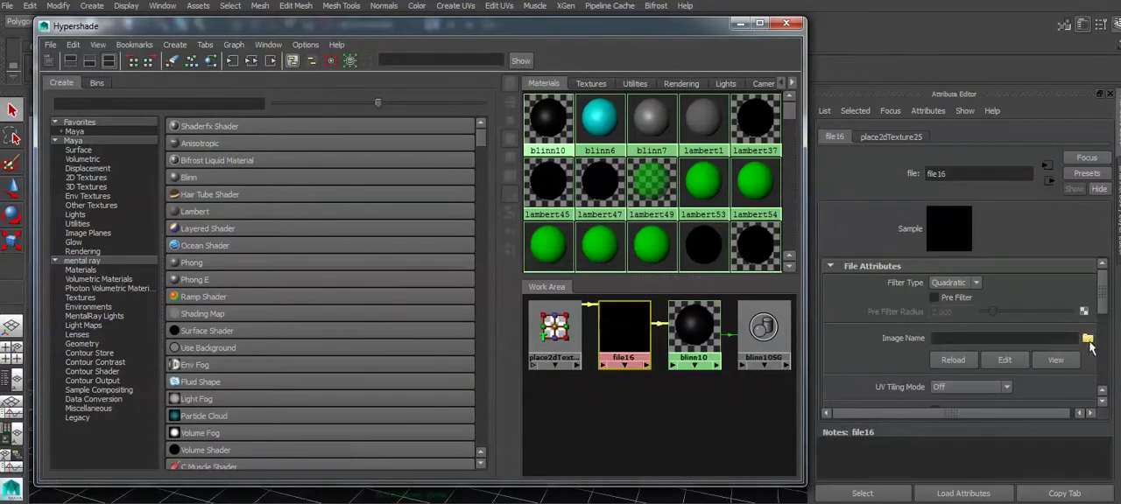
click(1087, 338)
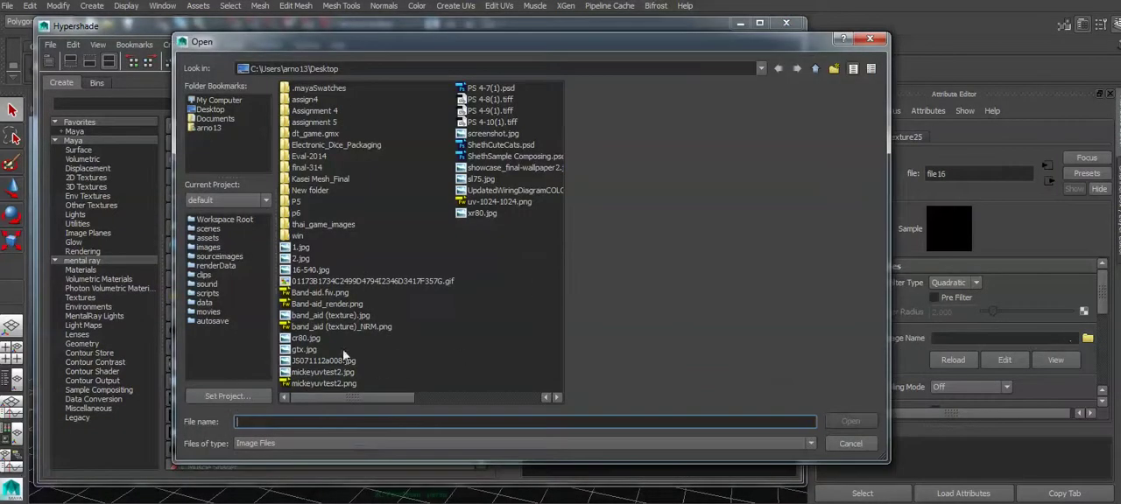
click(349, 375)
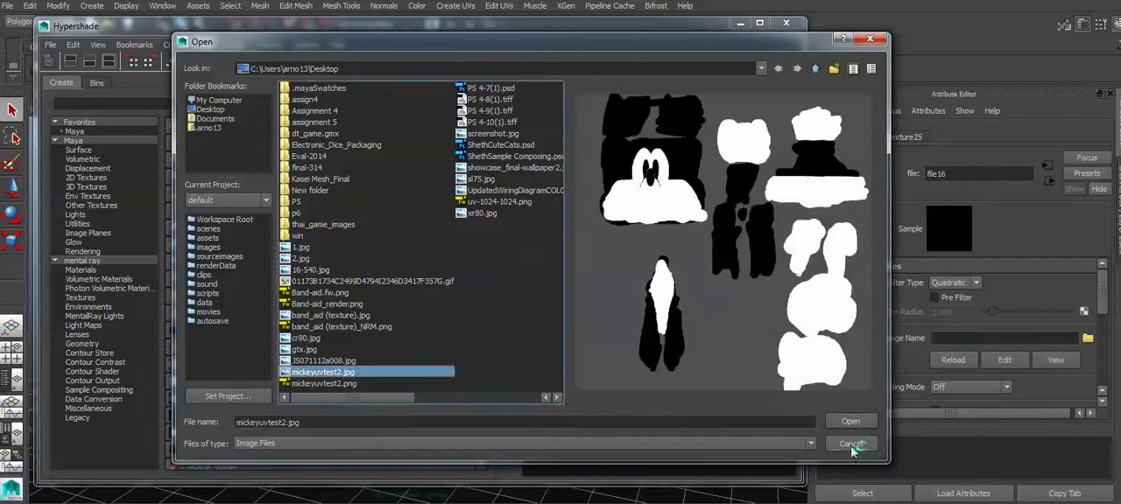
click(850, 422)
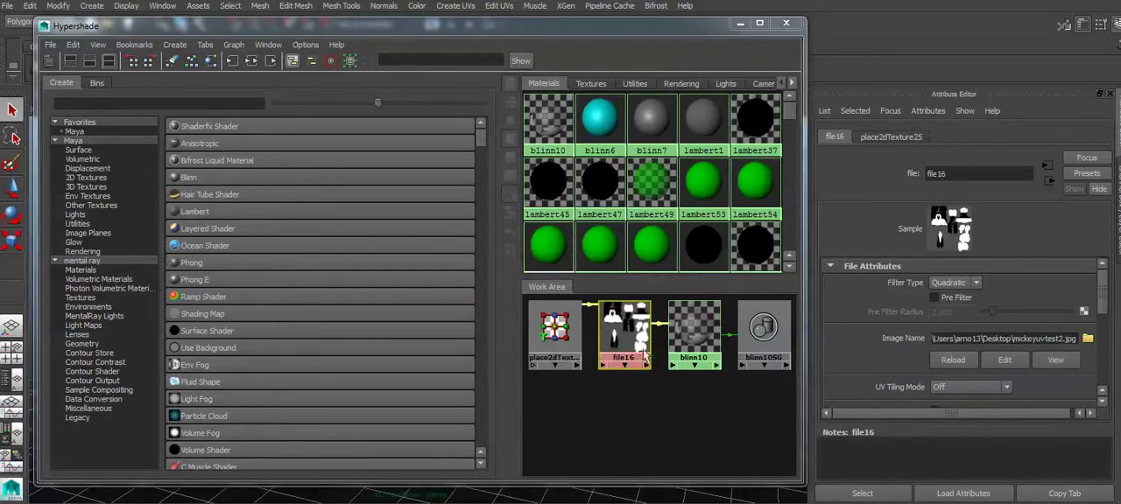
click(664, 328)
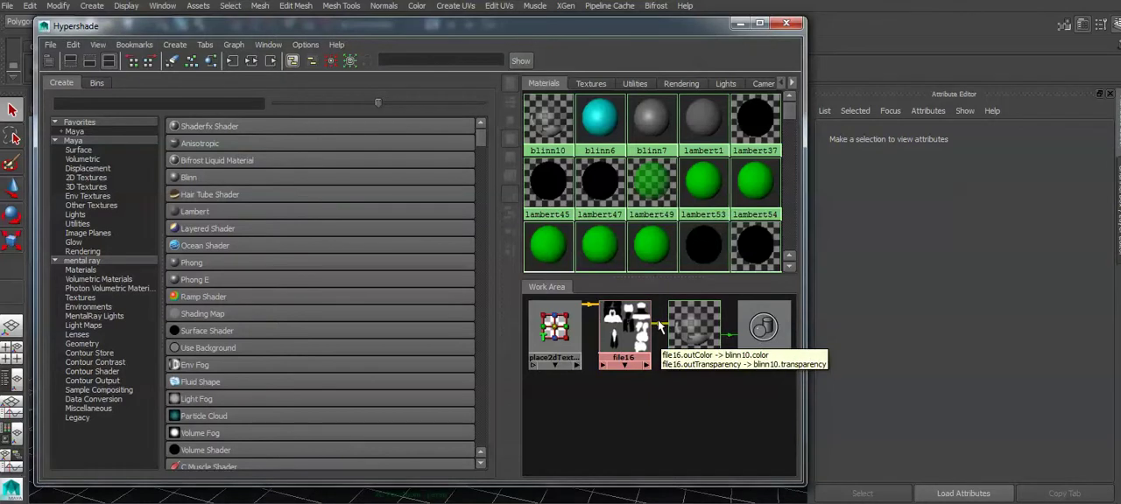
click(633, 331)
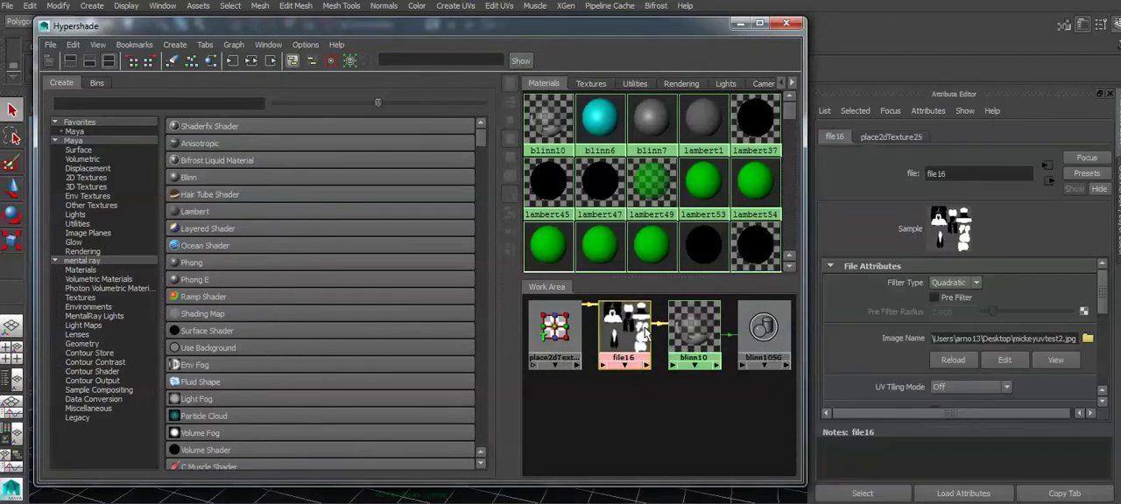
Delete the file16 texture and its placement node
key(Delete)
click(555, 331)
key(Delete)
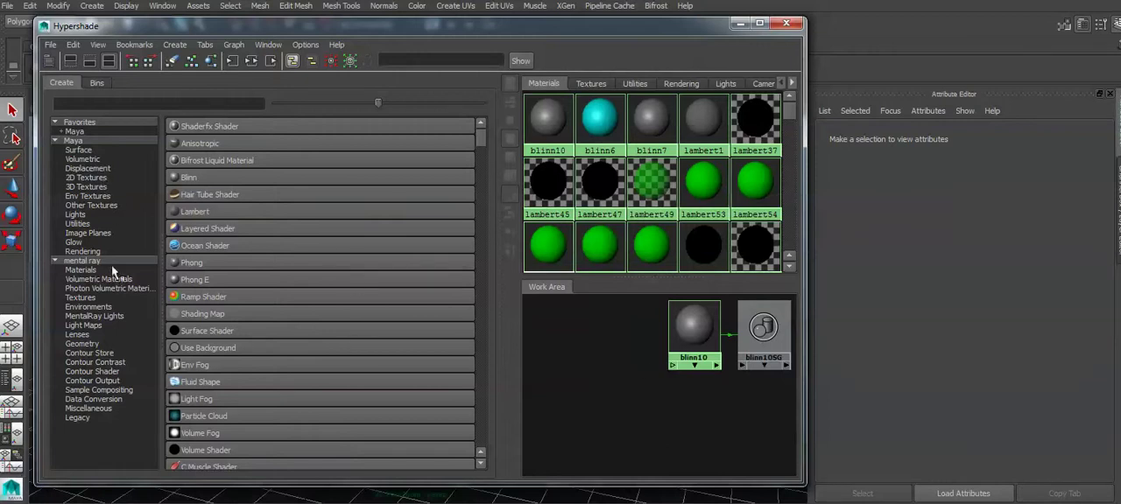
Create a 2D File texture, file15, and connect it to blinn10's color
click(99, 192)
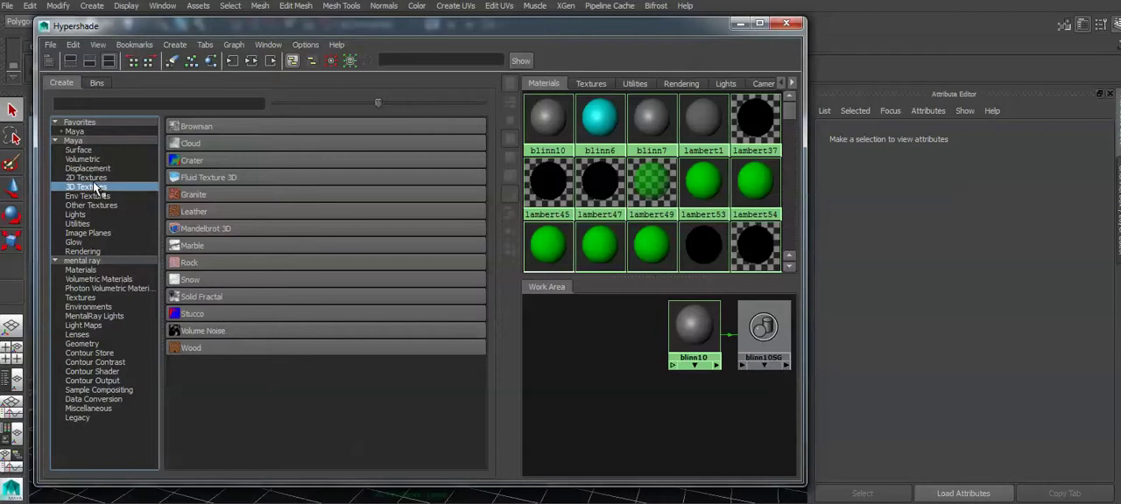
click(87, 178)
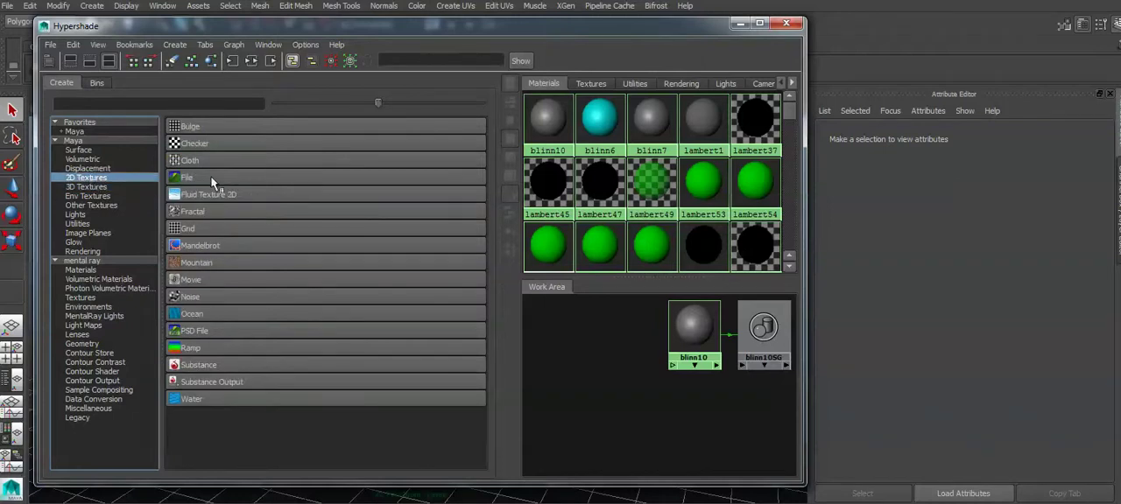
click(213, 181)
drag(581, 350, 617, 348)
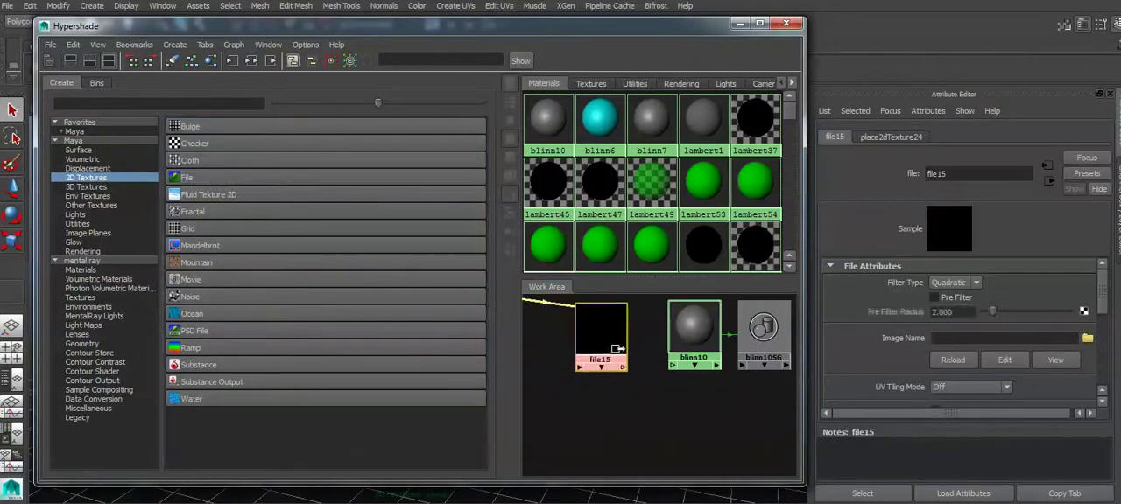
mouse_move(619, 349)
middle_down()
mouse_move(653, 372)
mouse_move(671, 367)
middle_up()
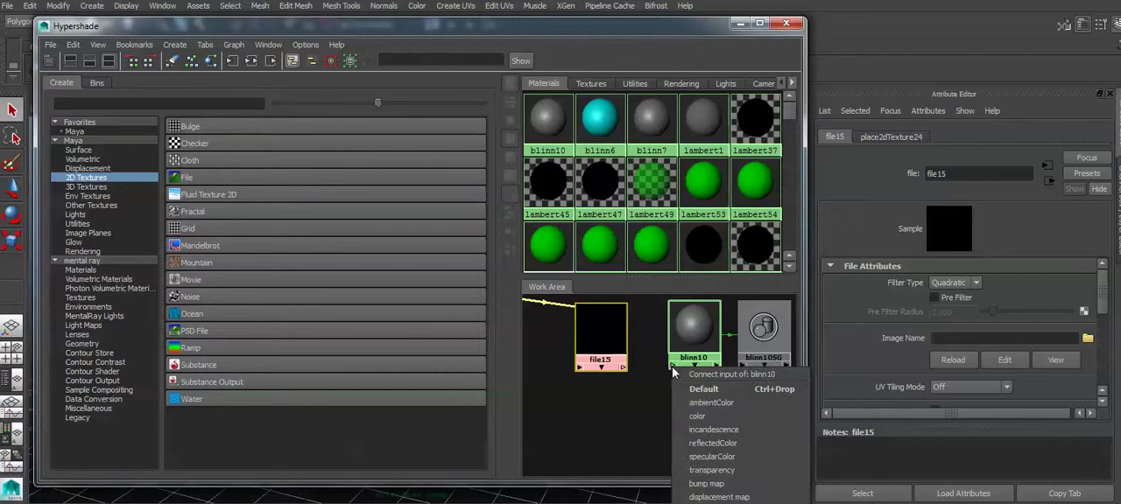
click(698, 415)
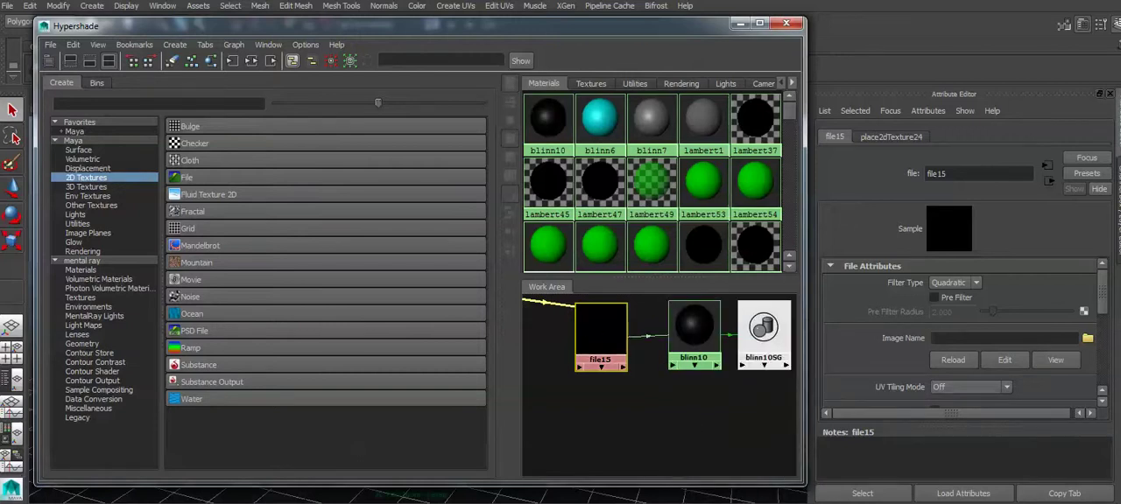
Set file15's image to mickeyuvtest2.jpg and close Hypershade
click(1088, 340)
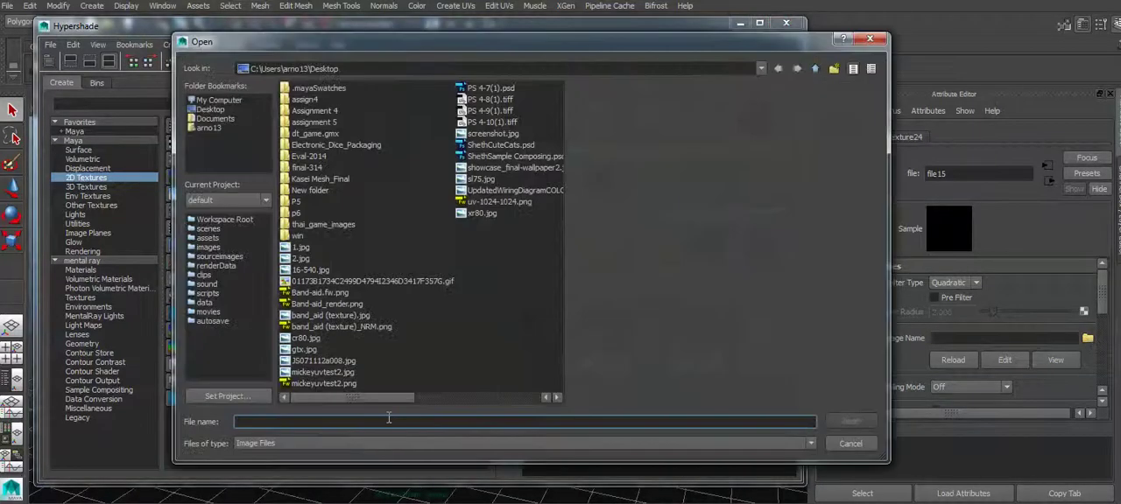
click(329, 373)
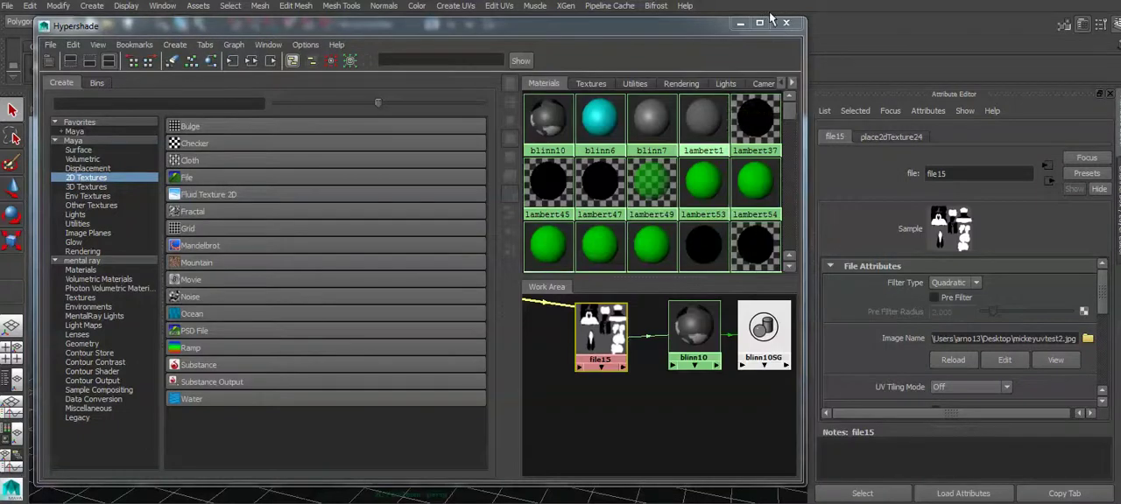
click(778, 24)
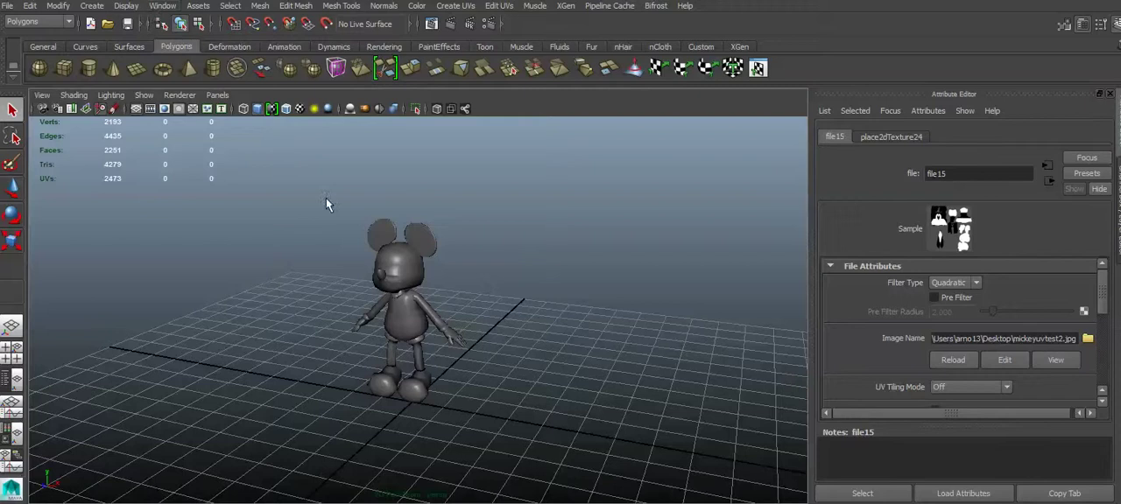
Turn on textured display (6) and tumble and zoom around Mickey
key(6)
mouse_move(612, 354)
alt+mouse_down()
mouse_move(446, 338)
mouse_move(675, 333)
alt+mouse_up()
alt+right_drag(675, 332, 736, 331)
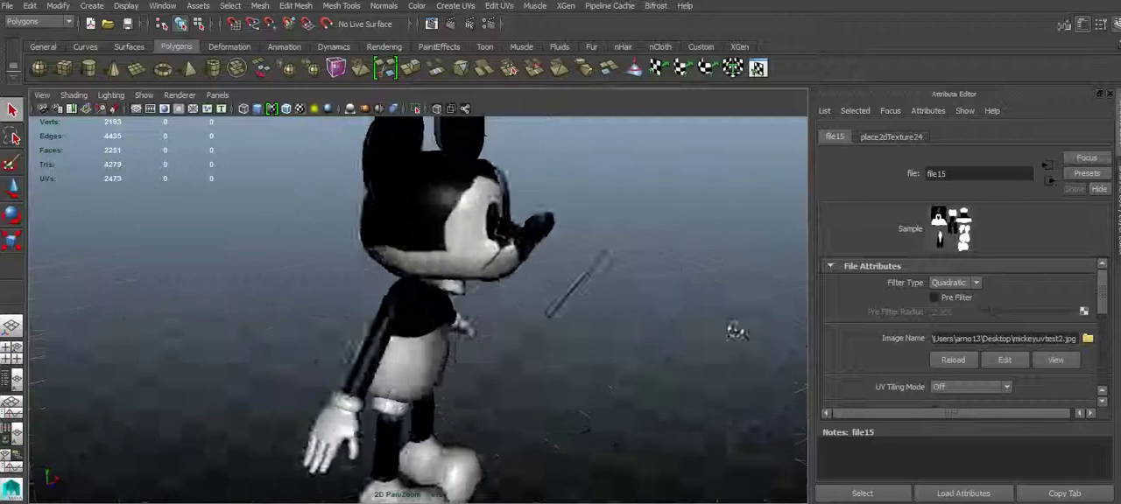
alt+drag(736, 331, 516, 350)
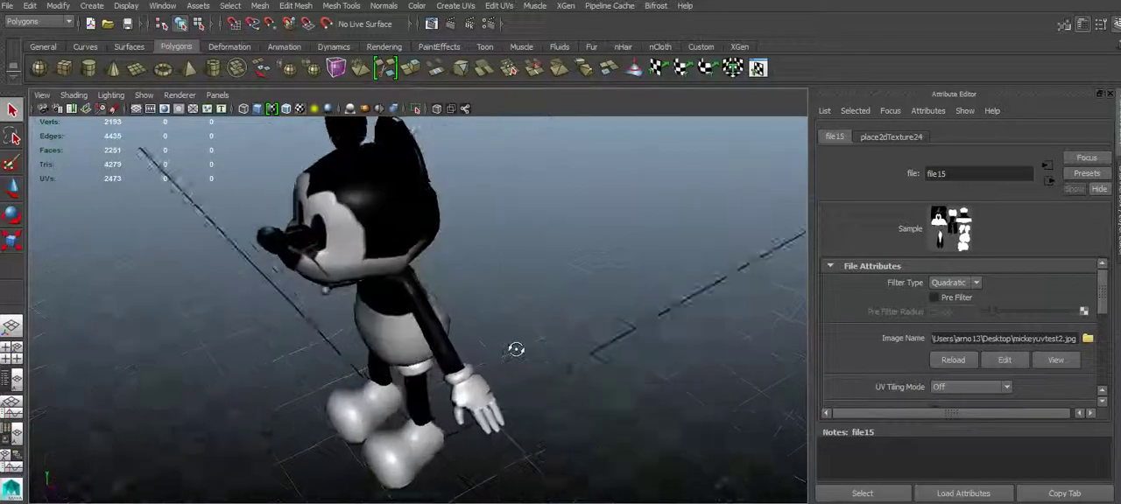
alt+drag(516, 350, 470, 381)
mouse_move(315, 312)
alt+right_down()
mouse_move(388, 322)
mouse_move(352, 306)
alt+right_up()
alt+drag(353, 306, 414, 289)
Return to the full camera view and select the polySurface22 Mickey mesh
click(414, 289)
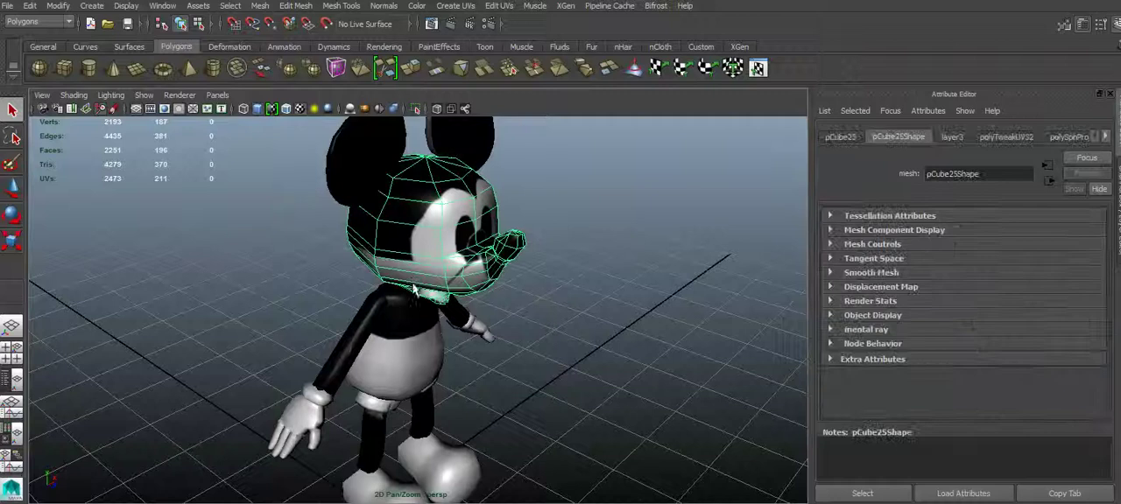
click(257, 109)
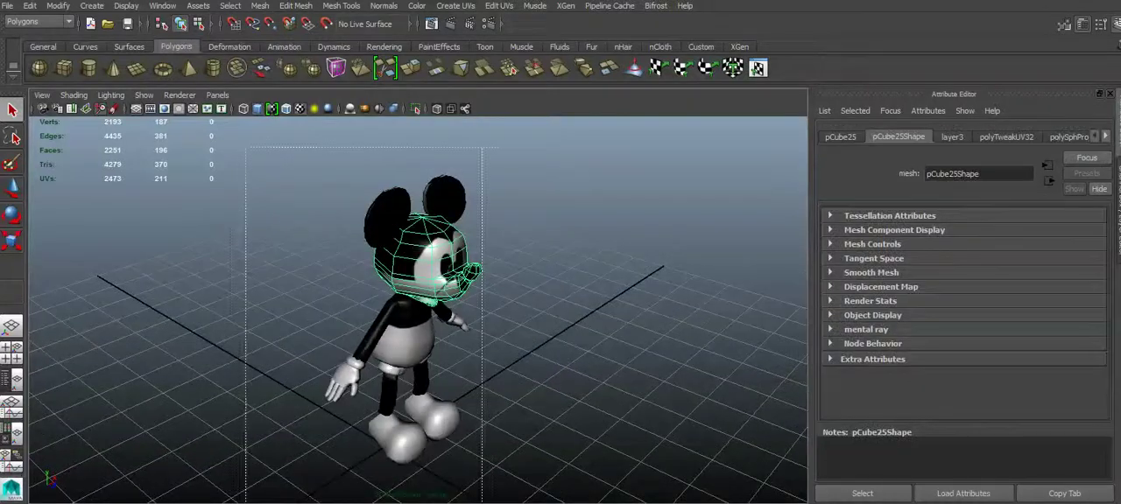
drag(482, 503, 561, 471)
Open the UV Texture Editor beside the perspective view and pan both to frame Mickey's UVs
click(165, 9)
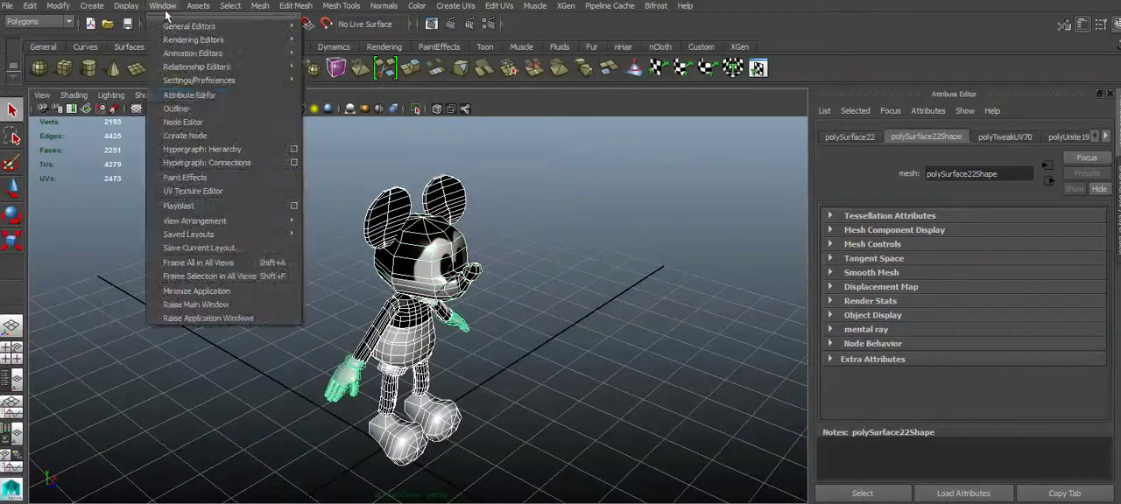
click(210, 189)
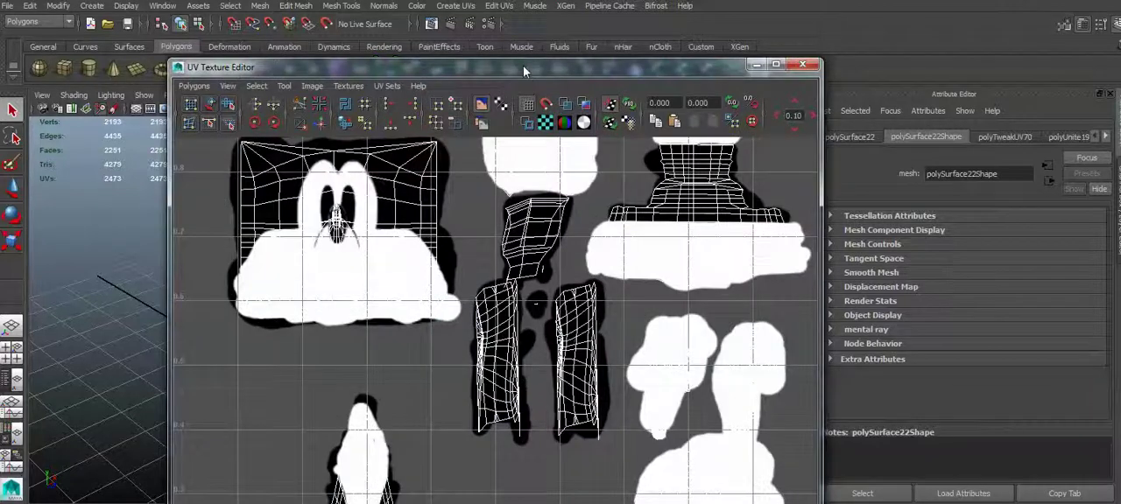
drag(527, 69, 748, 26)
scroll(798, 247, down, 3)
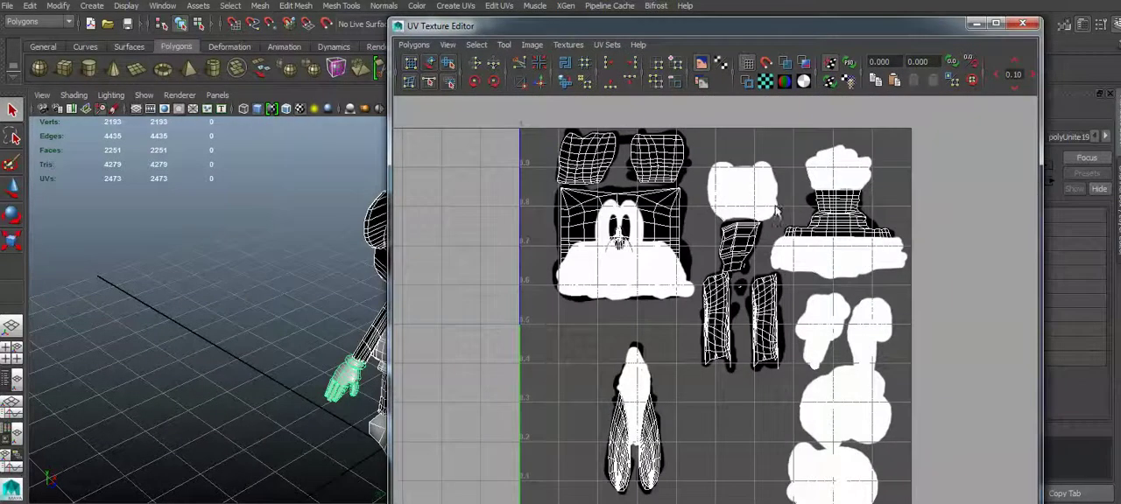
scroll(776, 212, up, 2)
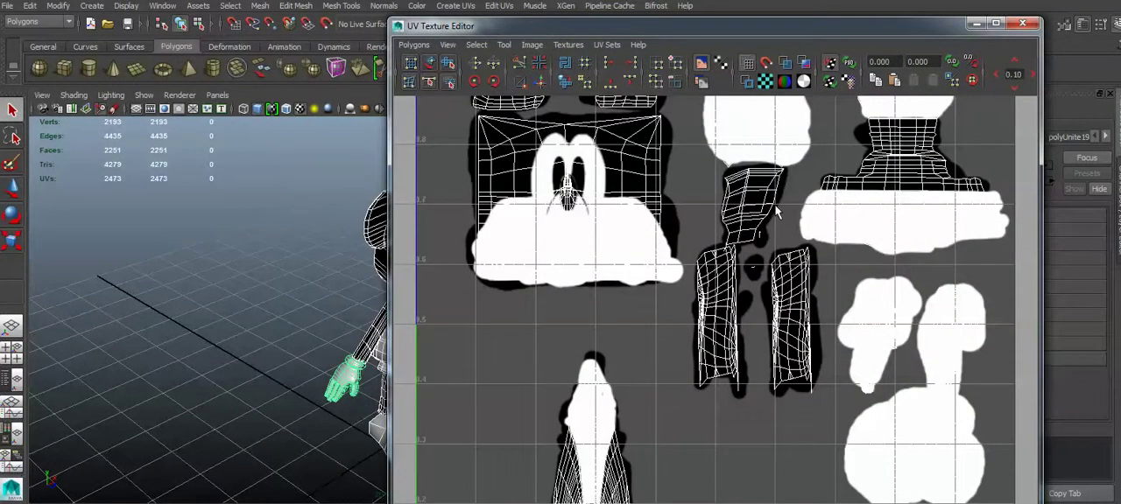
scroll(776, 211, down, 2)
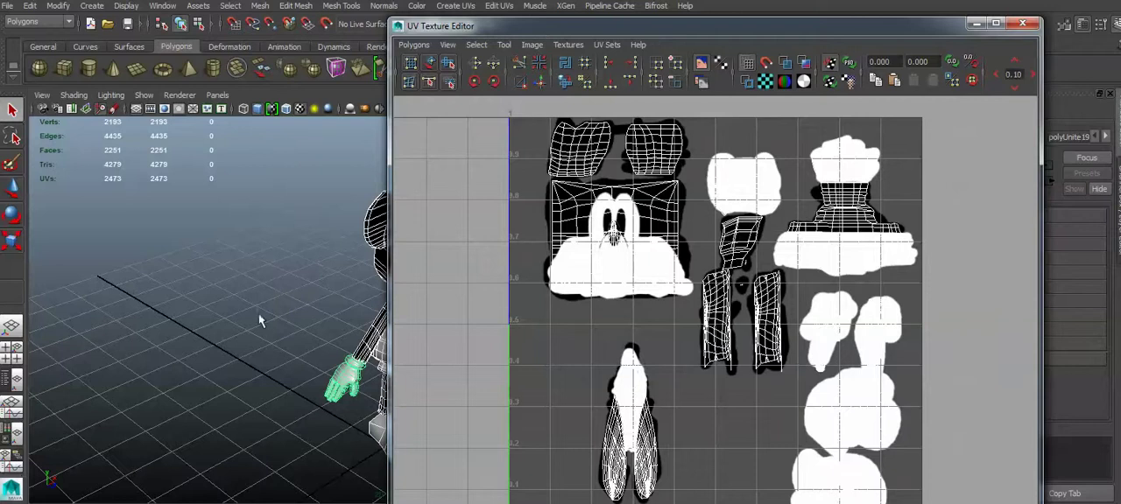
alt+middle_drag(245, 314, 74, 292)
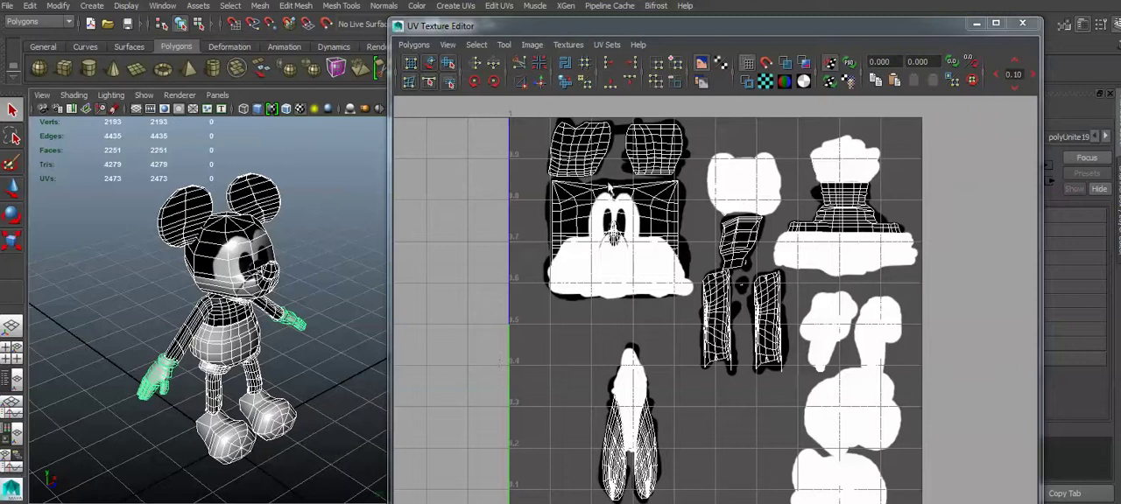
alt+middle_drag(646, 312, 684, 334)
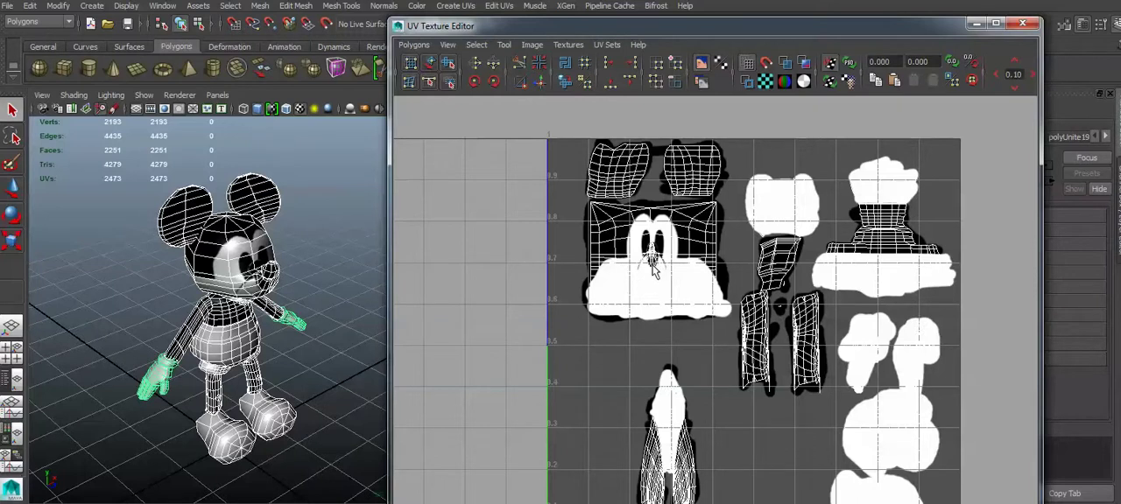
scroll(693, 321, down, 2)
scroll(692, 321, up, 2)
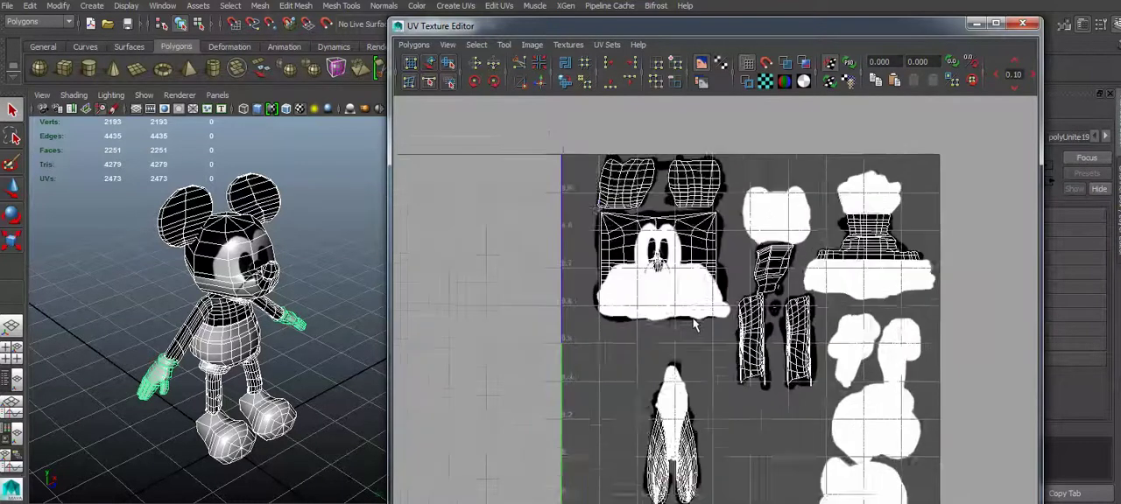
scroll(693, 320, down, 2)
alt+middle_drag(805, 289, 760, 286)
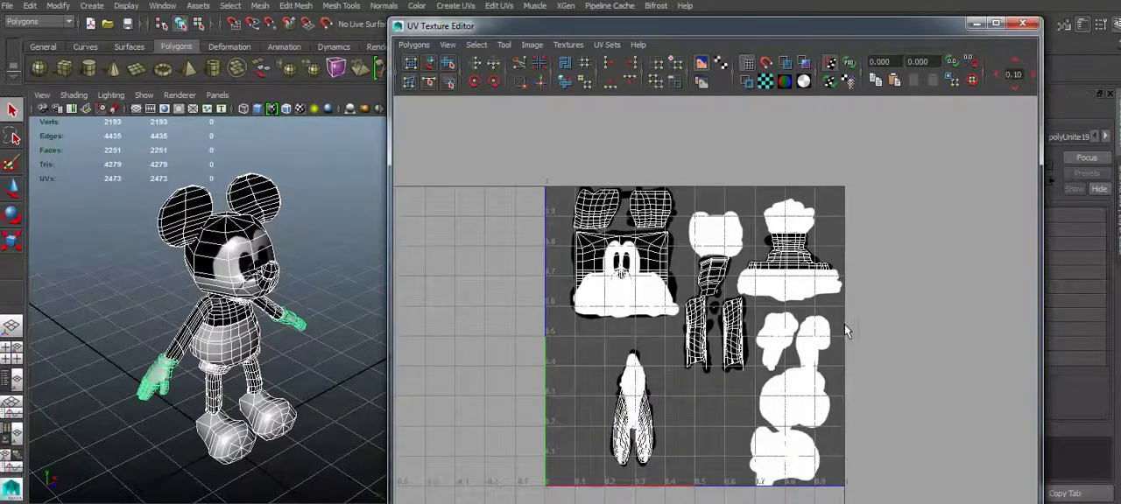
scroll(846, 330, up, 2)
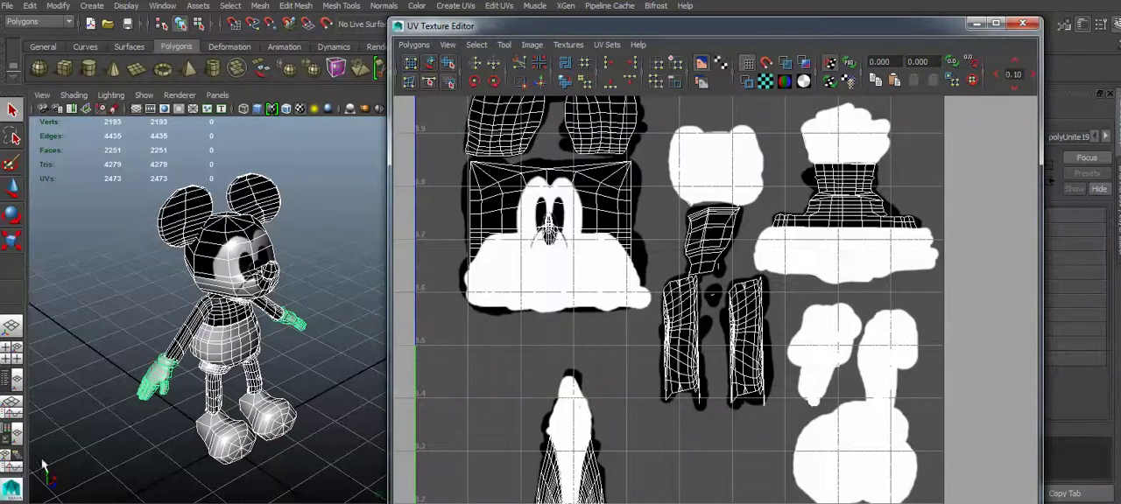
mouse_move(44, 467)
alt+mouse_down()
mouse_move(113, 388)
mouse_move(175, 387)
mouse_move(140, 317)
alt+mouse_up()
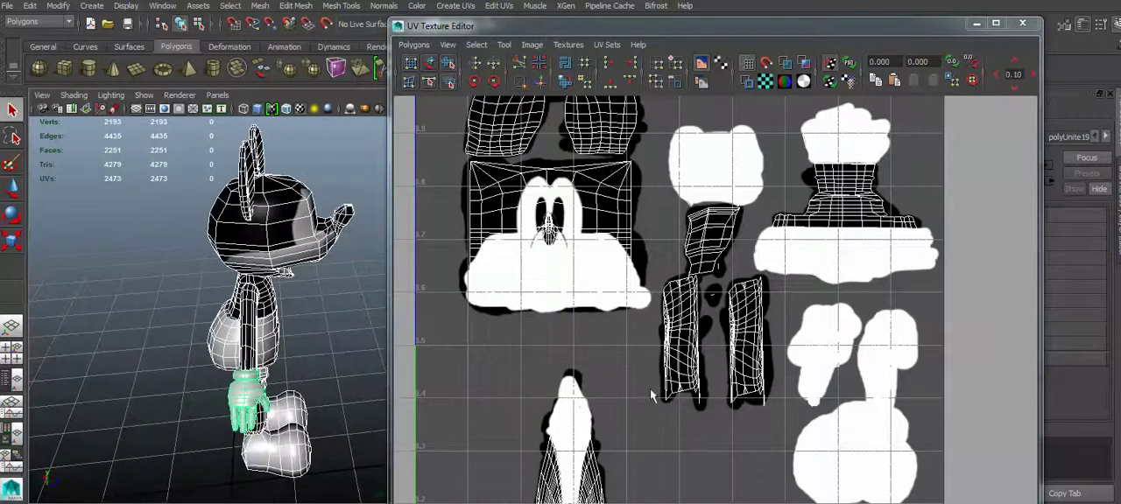
scroll(670, 377, up, 2)
scroll(670, 315, up, 2)
scroll(688, 354, up, 1)
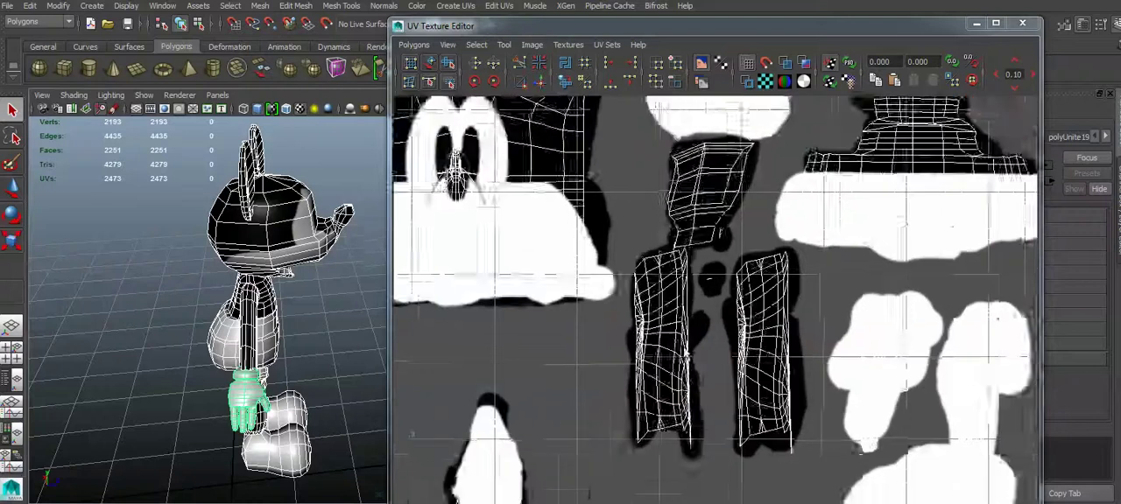
scroll(687, 353, down, 3)
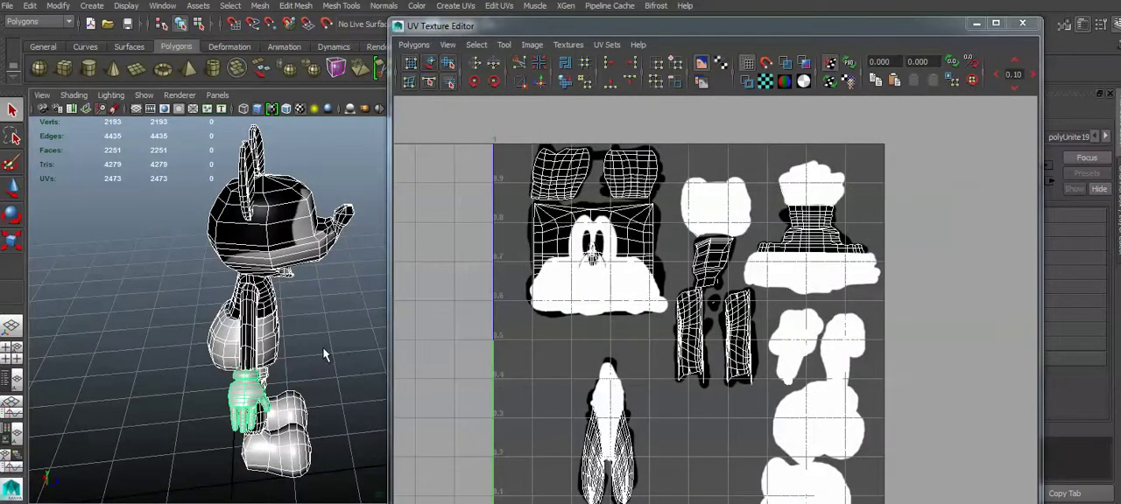
alt+drag(324, 331, 131, 350)
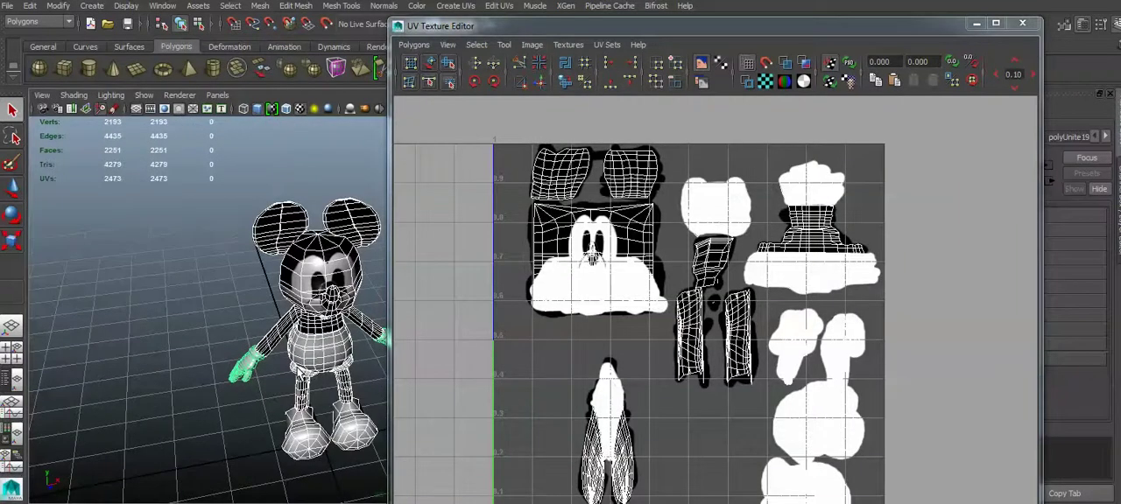
mouse_move(324, 351)
alt+mouse_down()
mouse_move(406, 368)
mouse_move(238, 285)
mouse_move(207, 346)
alt+mouse_up()
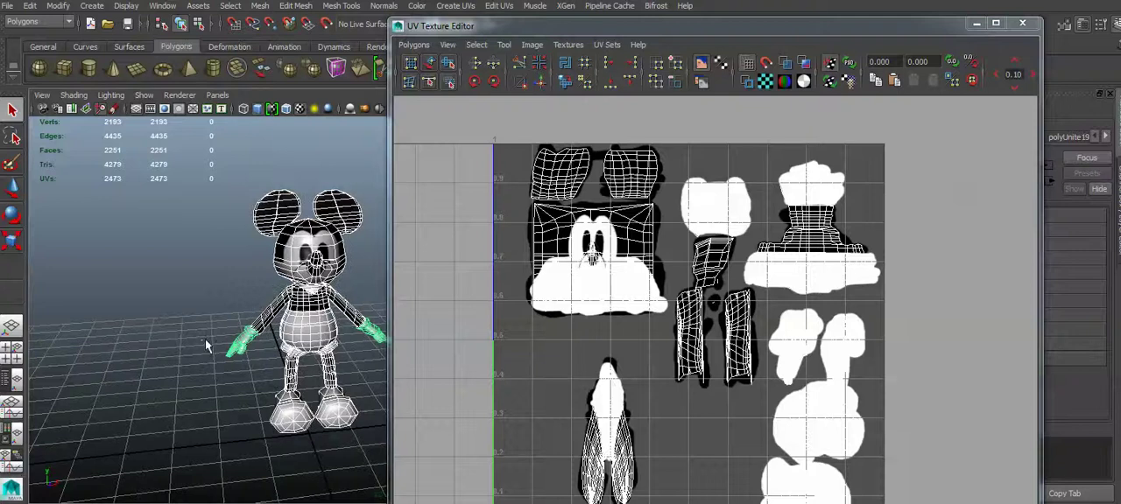